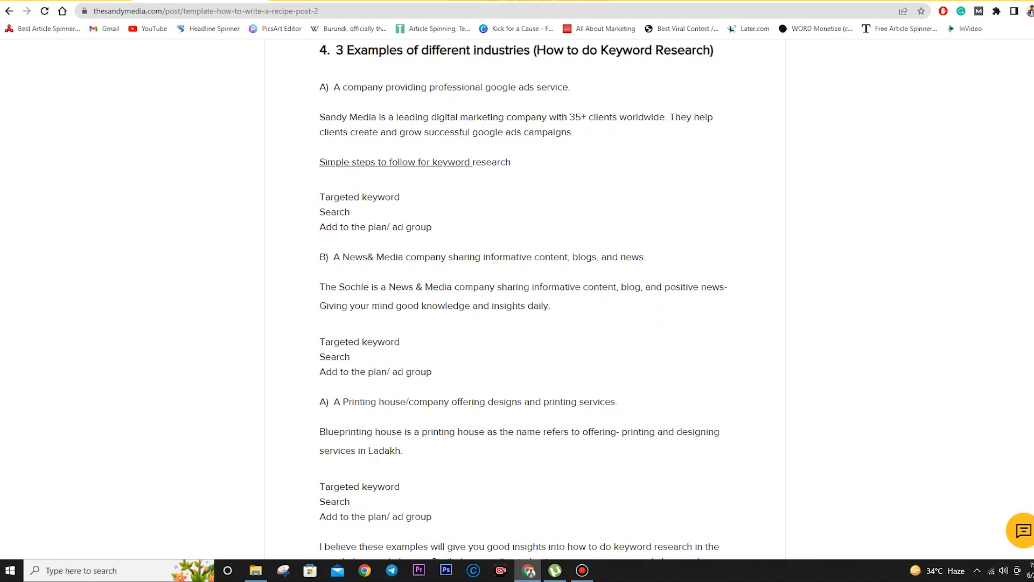
- Sign in on the Google Ads tab to reach the All campaigns overview (51.2K clicks, ₹146K cost)
left_click(67, 2)
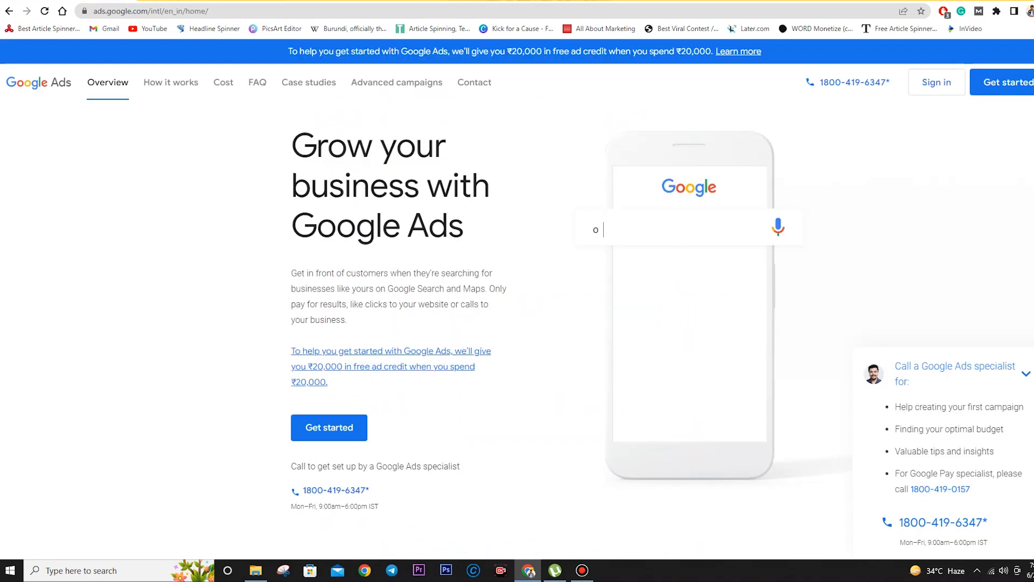
left_click(936, 82)
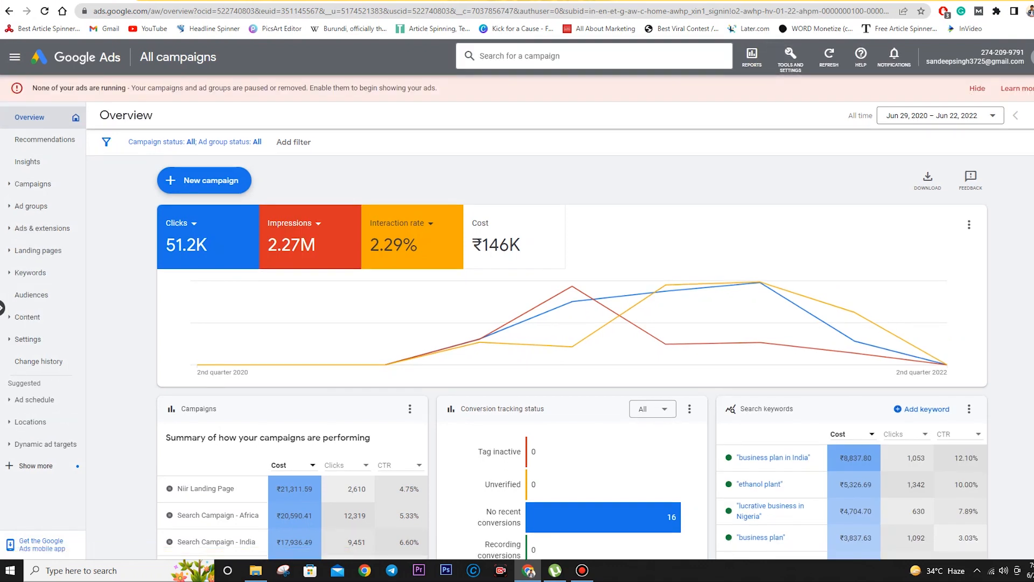
- Open the Keyword Planner's Discover new keywords form, then bring the keyword research article forward
left_click(790, 60)
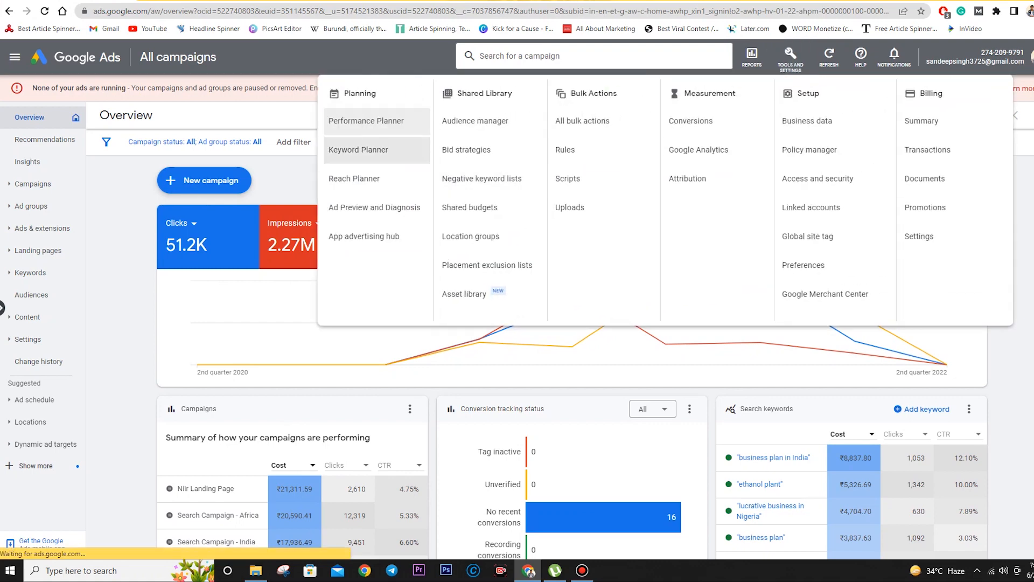
left_click(358, 150)
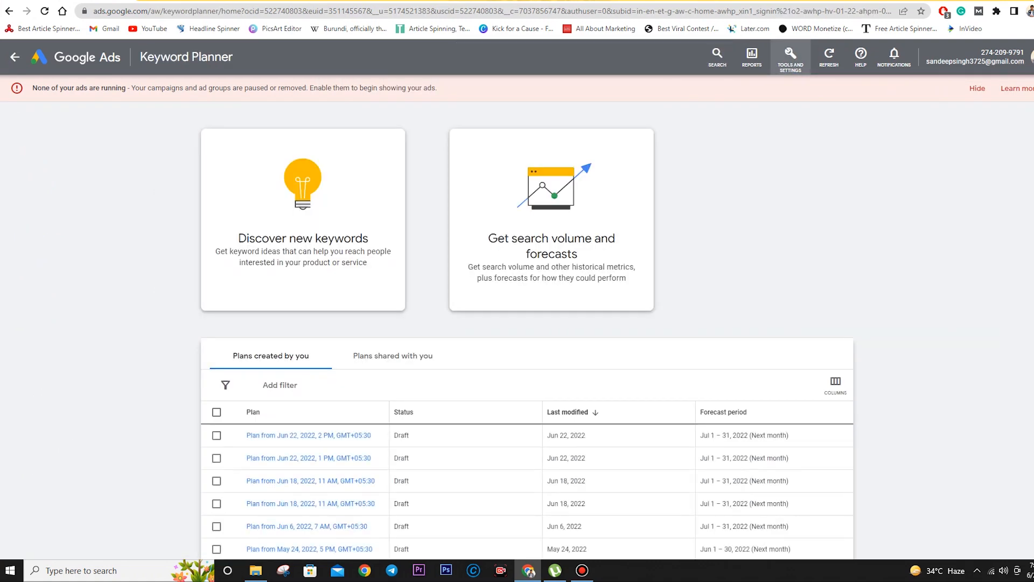
left_click(303, 229)
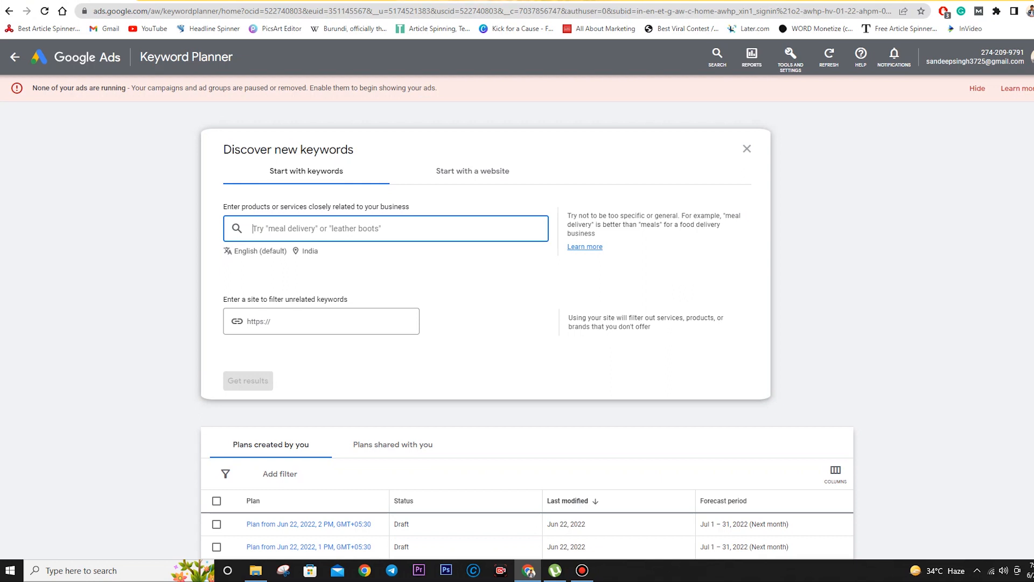
key("ctrl+Tab")
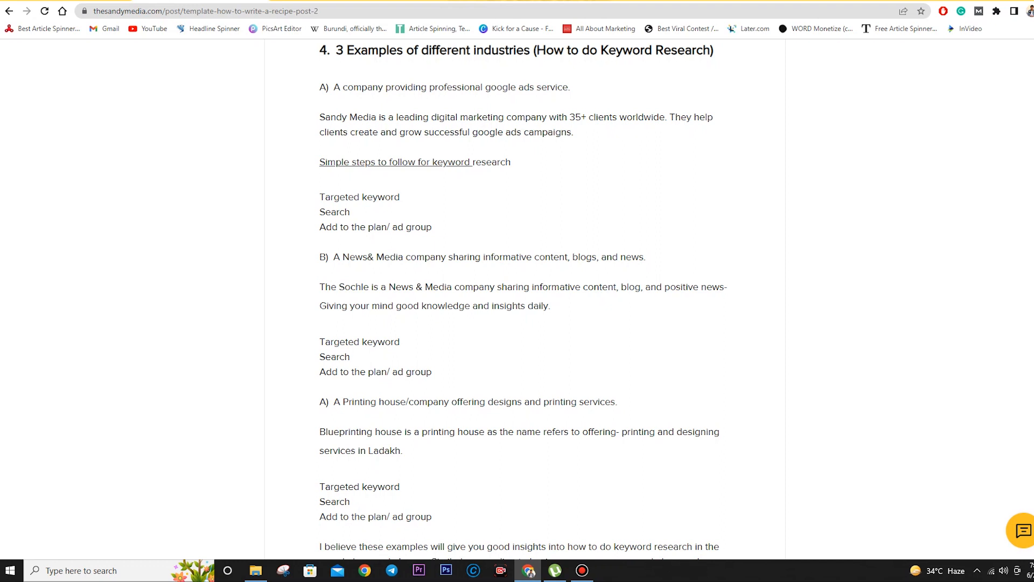
- Scroll up the Sandy Media article to review its three industry examples
scroll(525, 299, "up", 1)
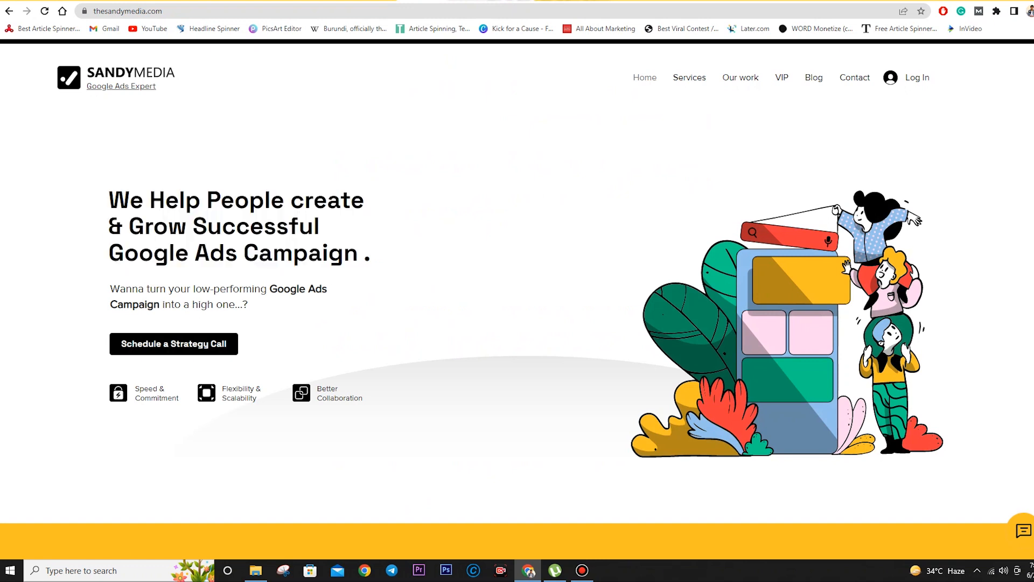
- Highlight the 'Grow Successful Google Ads Campaign' headline, then go back to Keyword Planner
left_click_drag(371, 255, 110, 227)
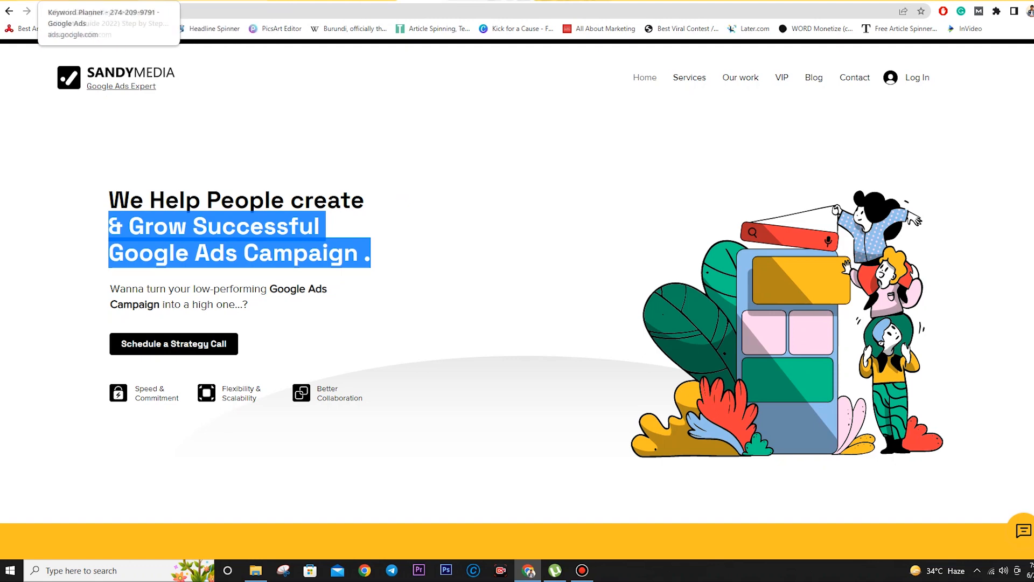
left_click(87, 1)
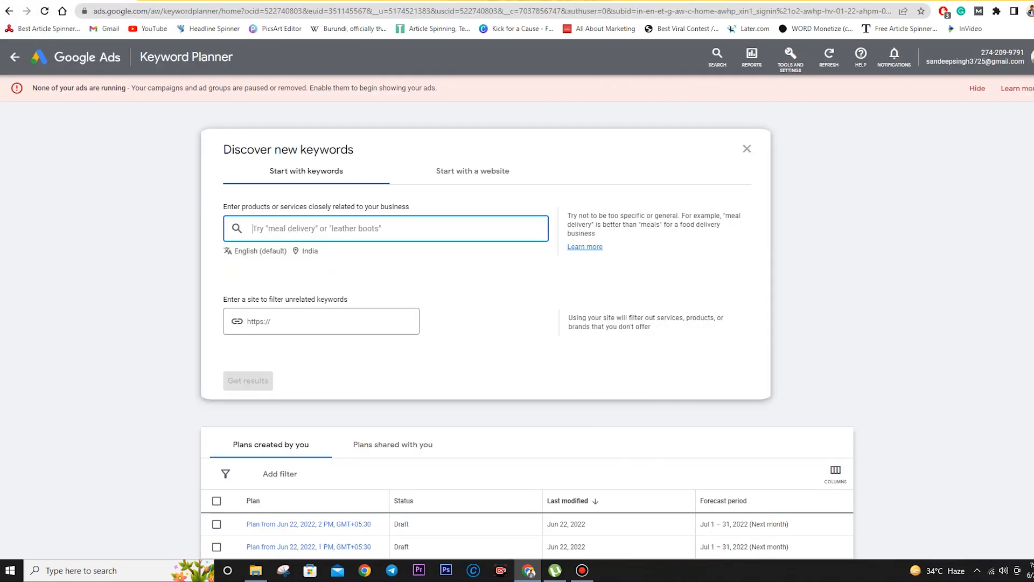
- Get keyword ideas for seeds google ads agency, company, consultant and specialist
type("Google ads")
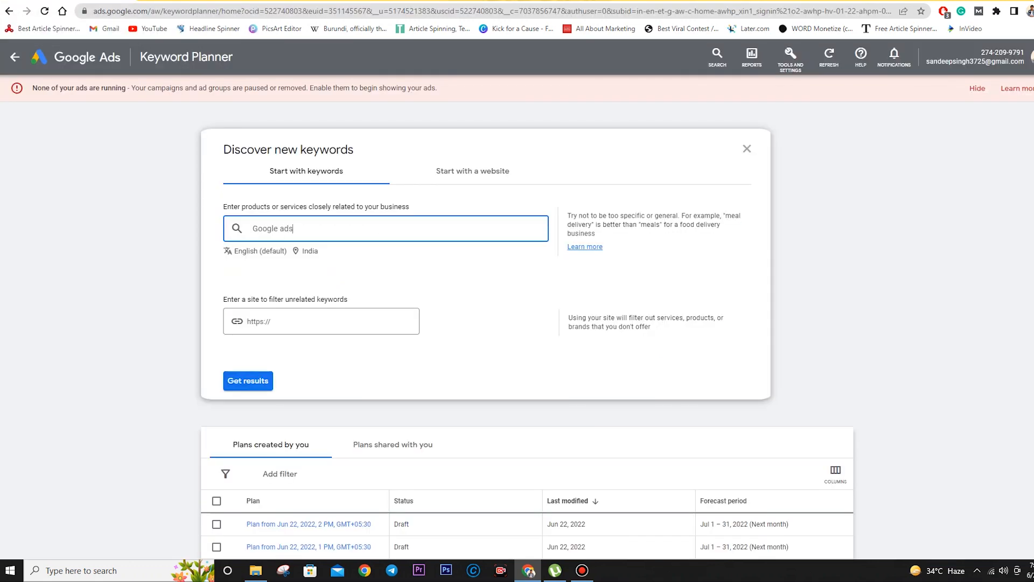
type(" aganecy")
key("Return")
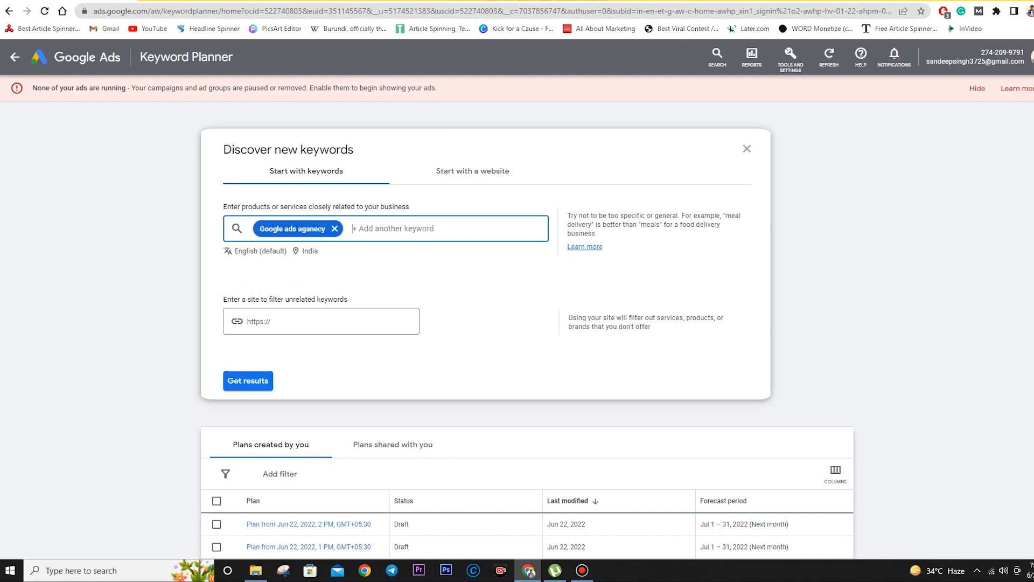
type("google ads company")
key("Return")
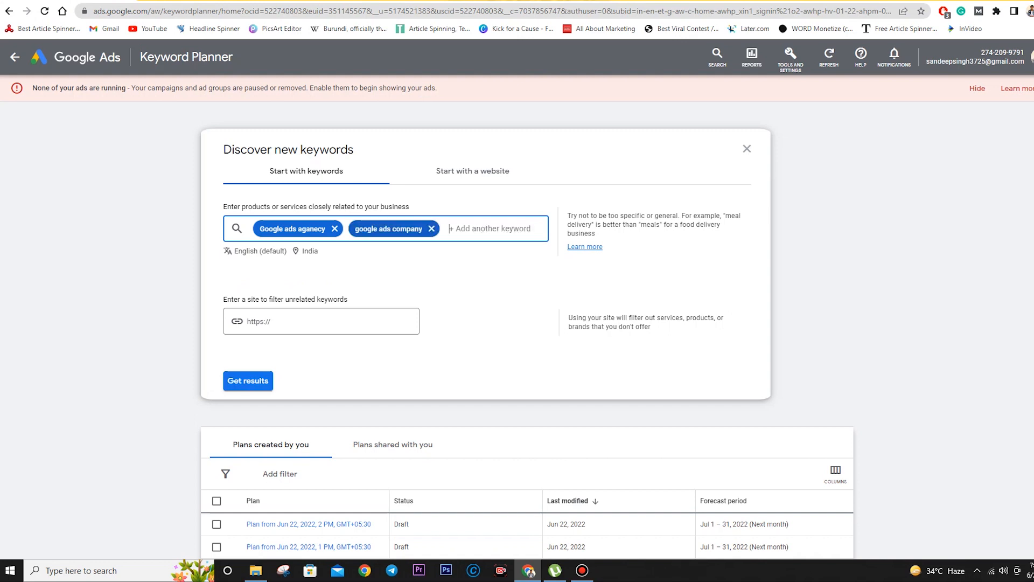
type("google ads consi")
type("ltant")
key("Return")
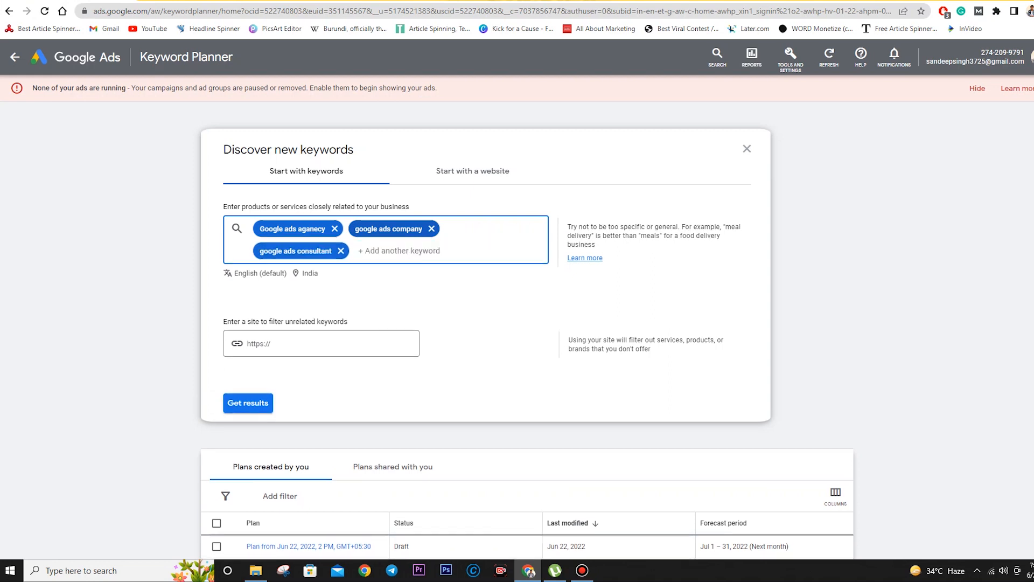
type("googd")
type("e ads specialist")
key("Return")
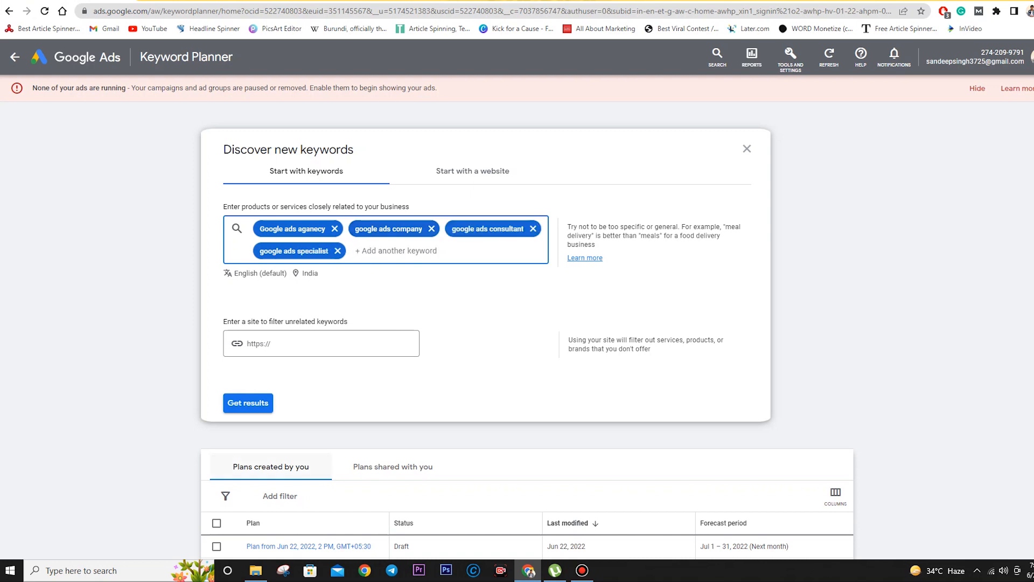
left_click(248, 403)
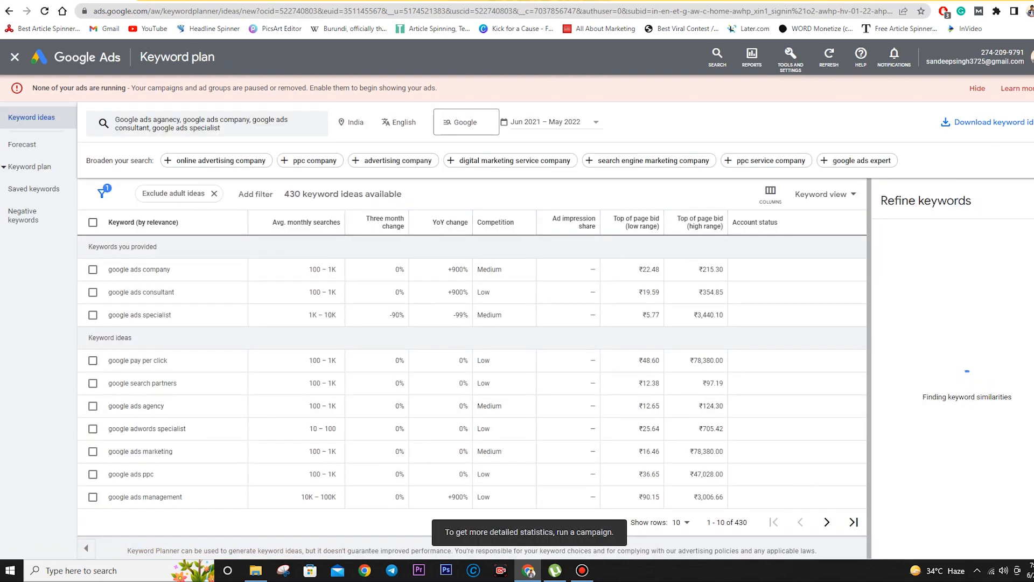
- Hide the ads-not-running banner and trial monthly-search and impression-share sorting before restoring relevance order
left_click(977, 88)
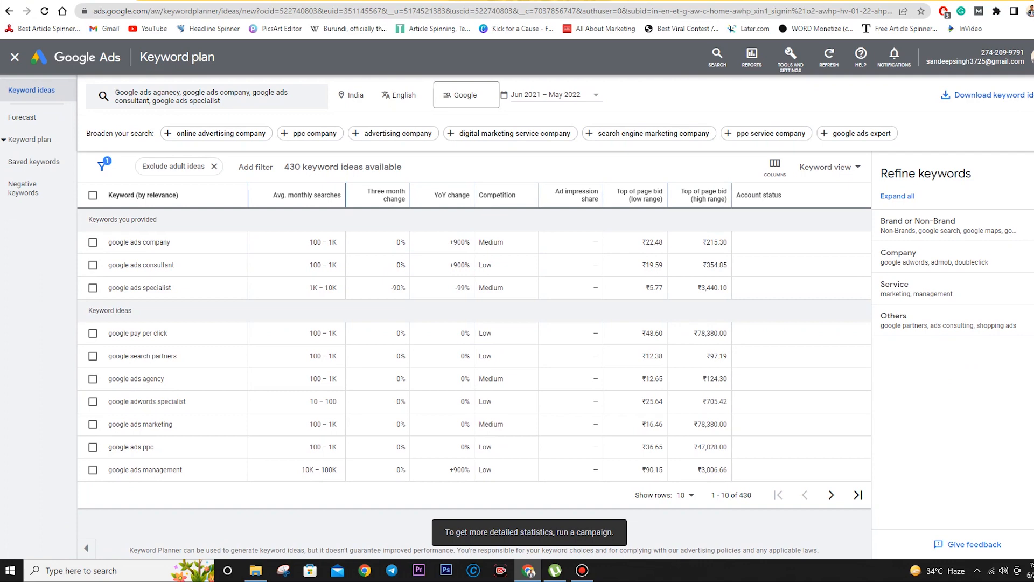
left_click(306, 195)
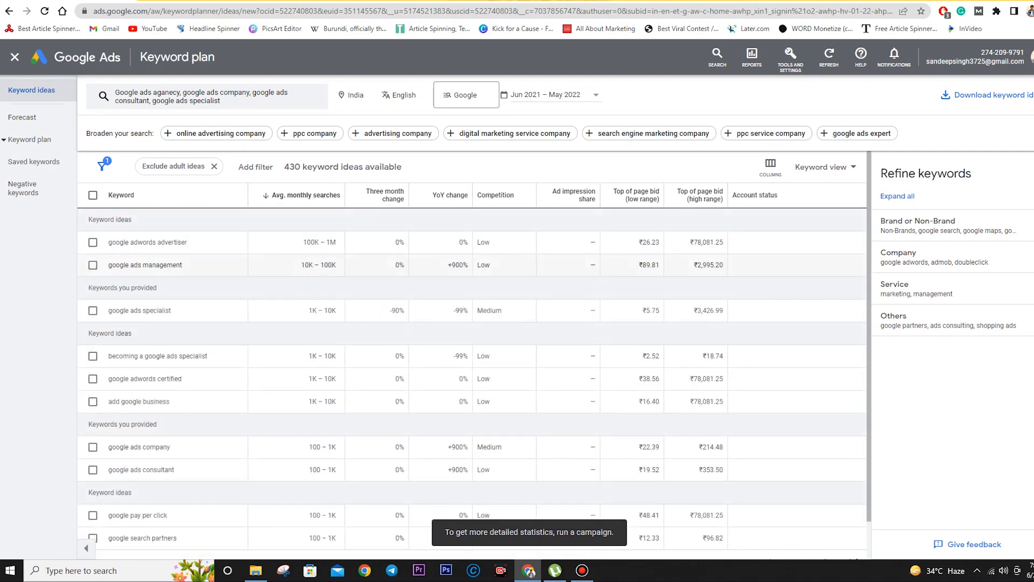
left_click(121, 195)
mouse_move(386, 195)
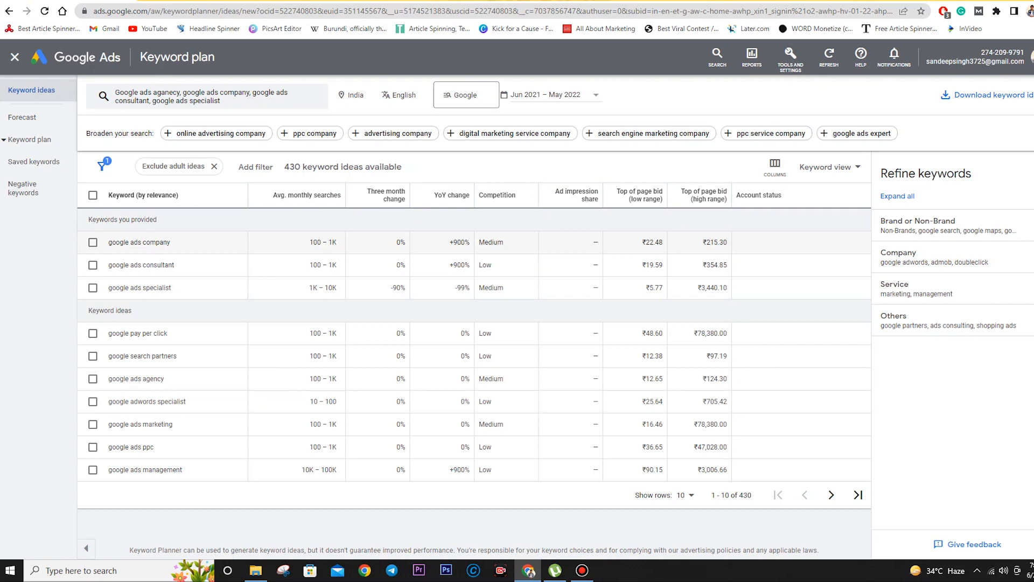
left_click_drag(504, 242, 478, 242)
left_click(579, 195)
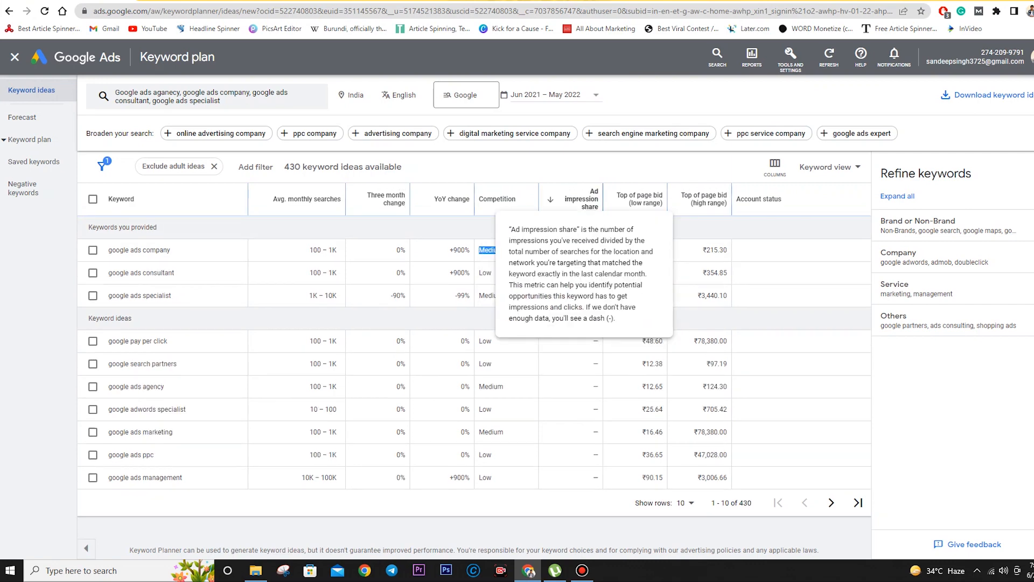
left_click(122, 198)
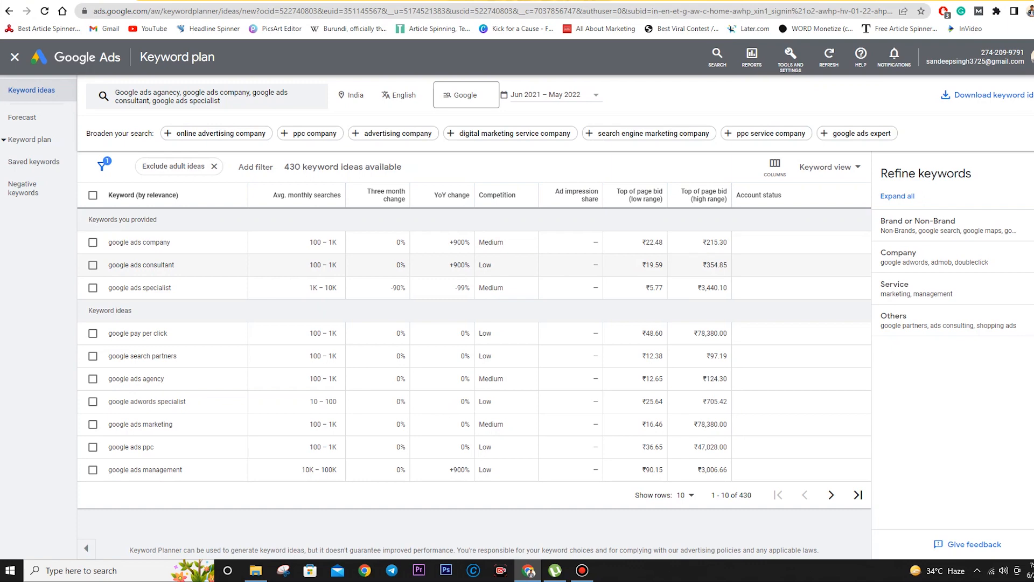
- Tick the google ads specialist keyword idea
left_click(92, 287)
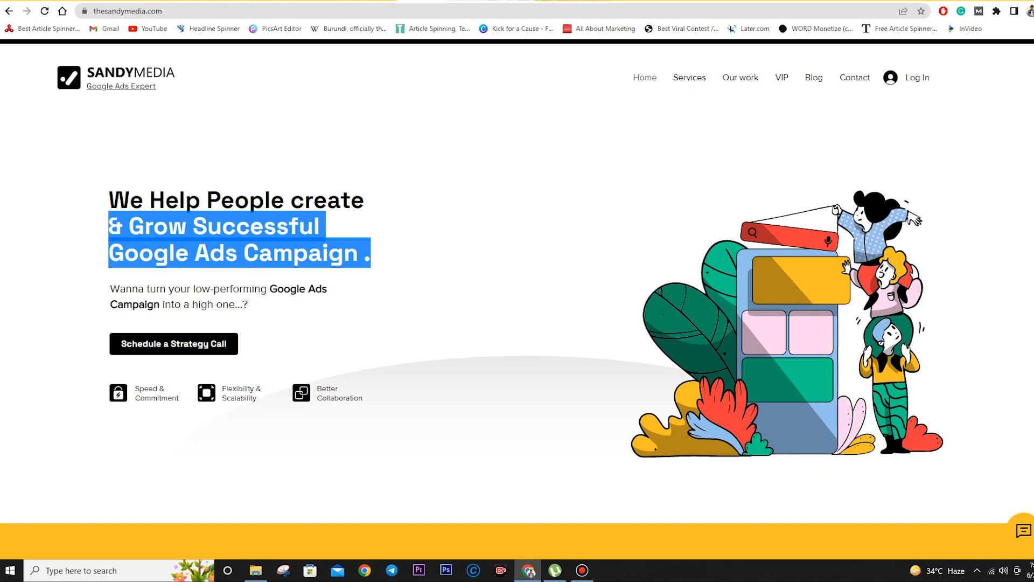
- Clear the headline selection on the Sandy Media page and return to the Keyword plan tab
left_click(401, 252)
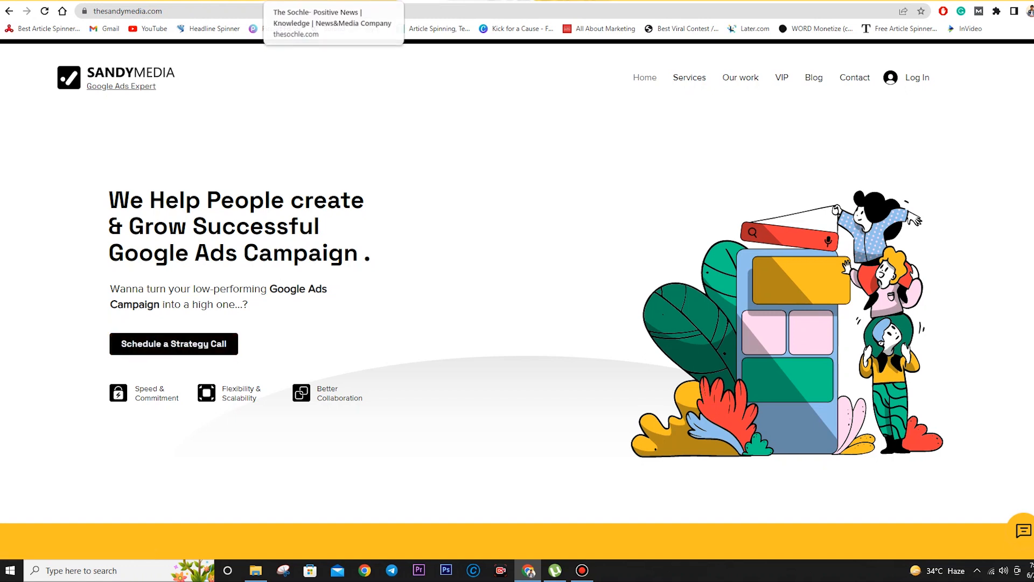
left_click(67, 1)
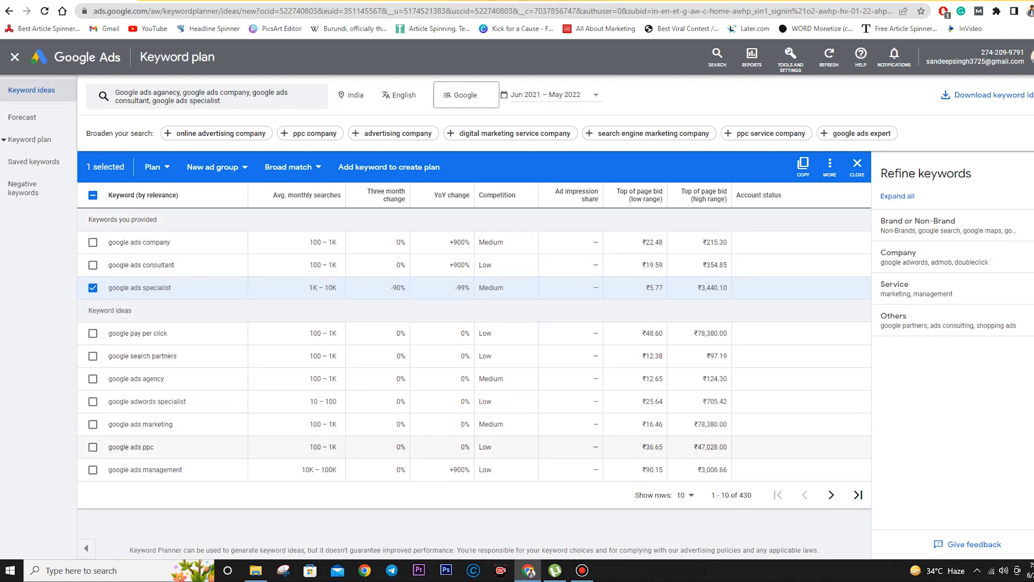
- Select google ads company, consultant, specialist and google adwords specialist from the keyword ideas
left_click(93, 469)
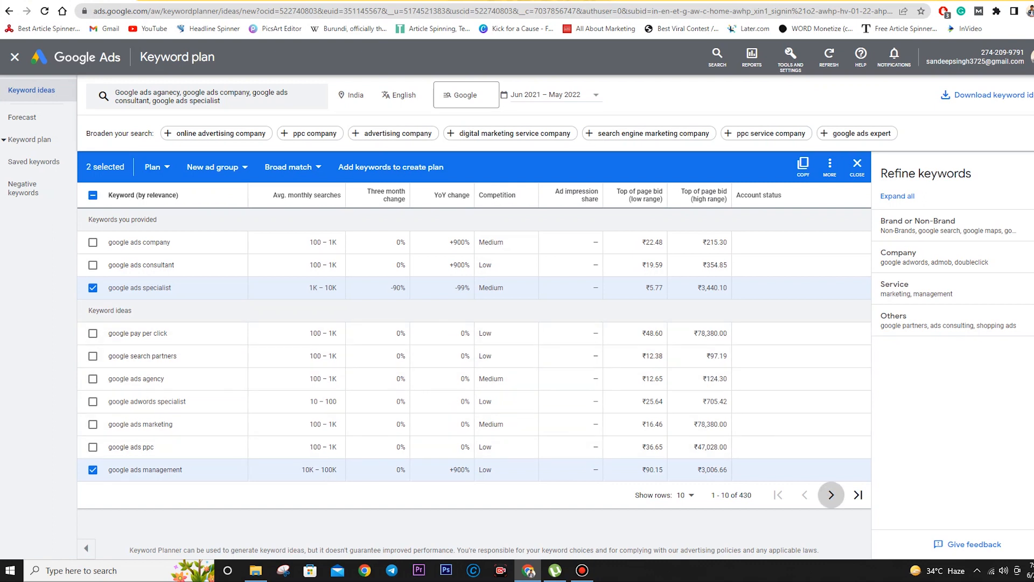
left_click(831, 494)
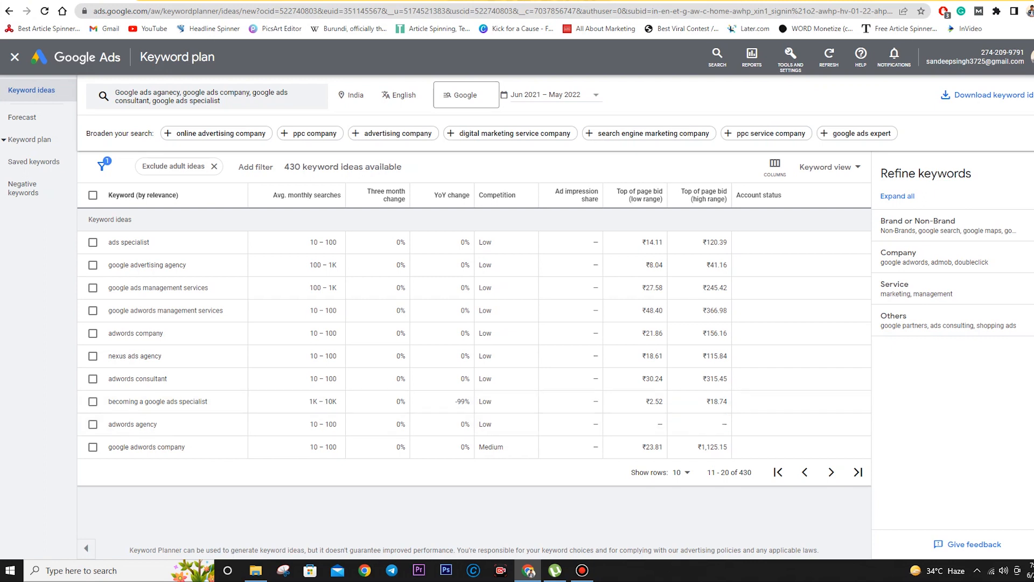
left_click(778, 471)
left_click(93, 287)
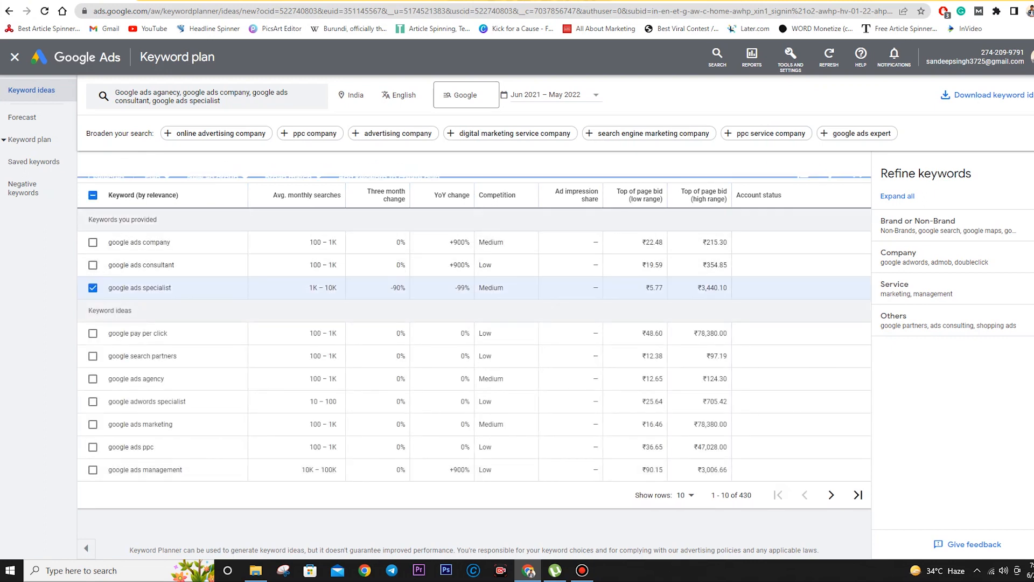
left_click(92, 265)
left_click(93, 243)
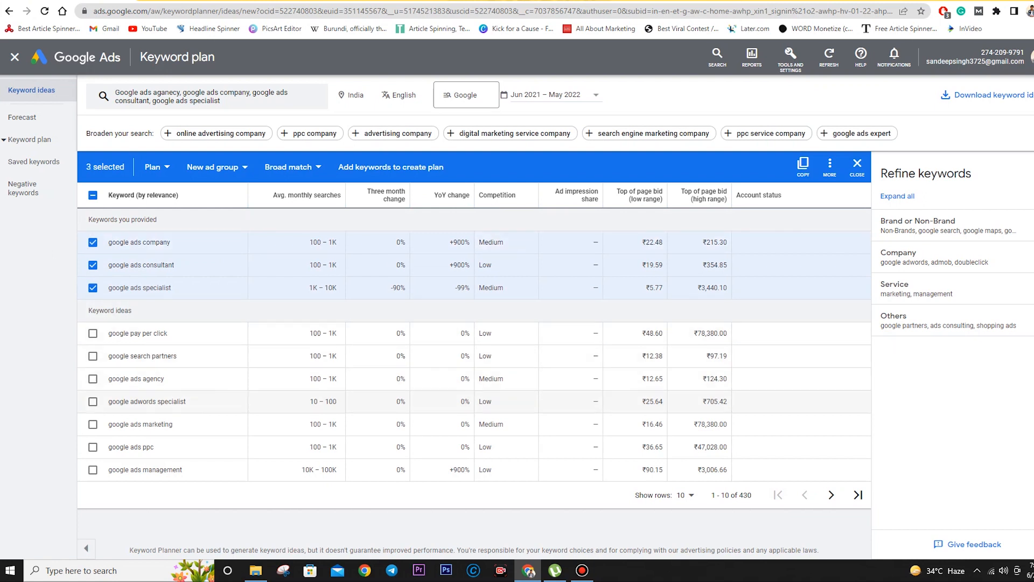
left_click(93, 402)
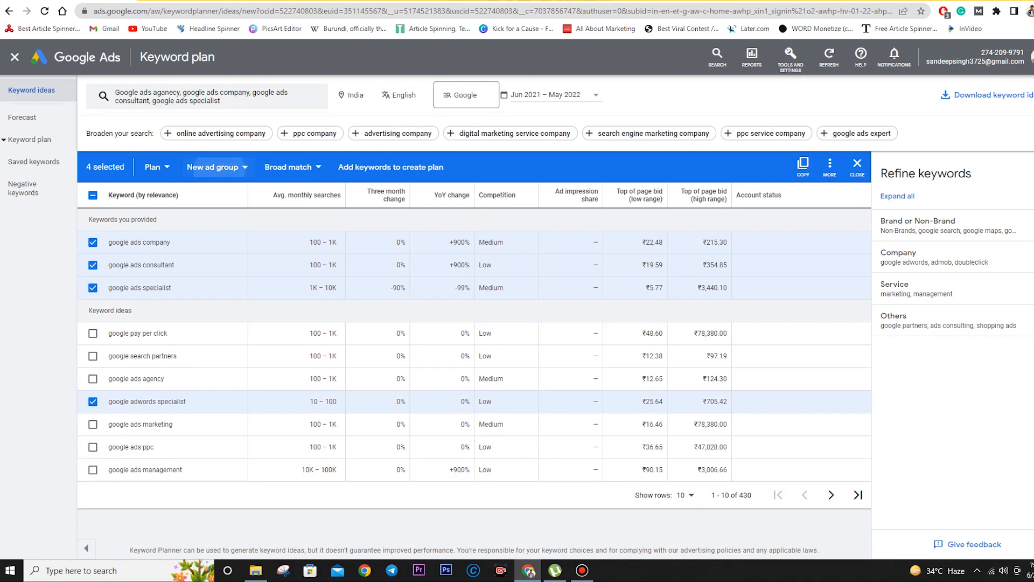
- Put the four ticked keywords into a new ad group named 'Sandy Media'
left_click(215, 167)
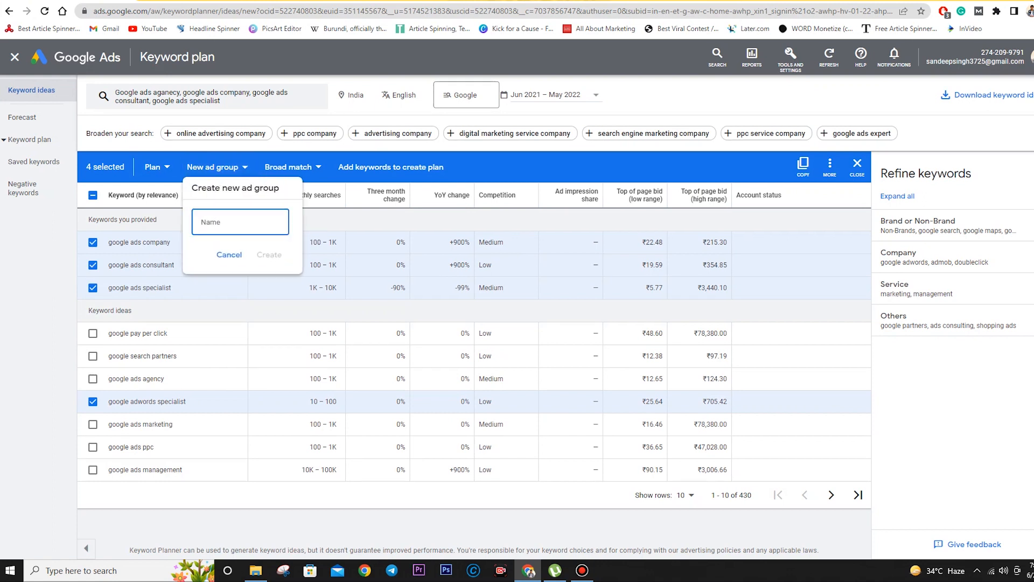
type("Sanduy Media")
key("Return")
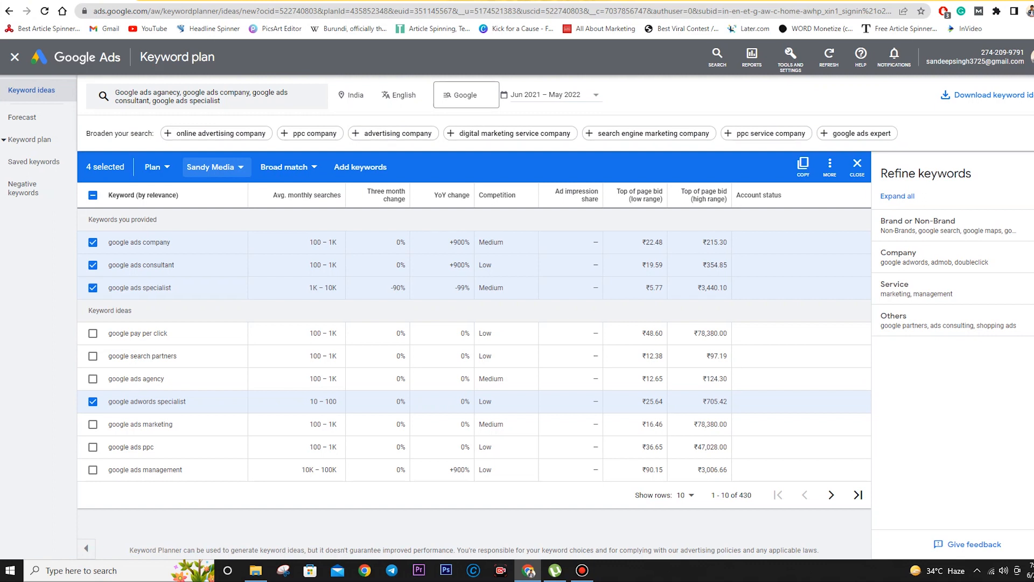
- Open the ad group list, then select and clear all ten keywords on the page
left_click(214, 167)
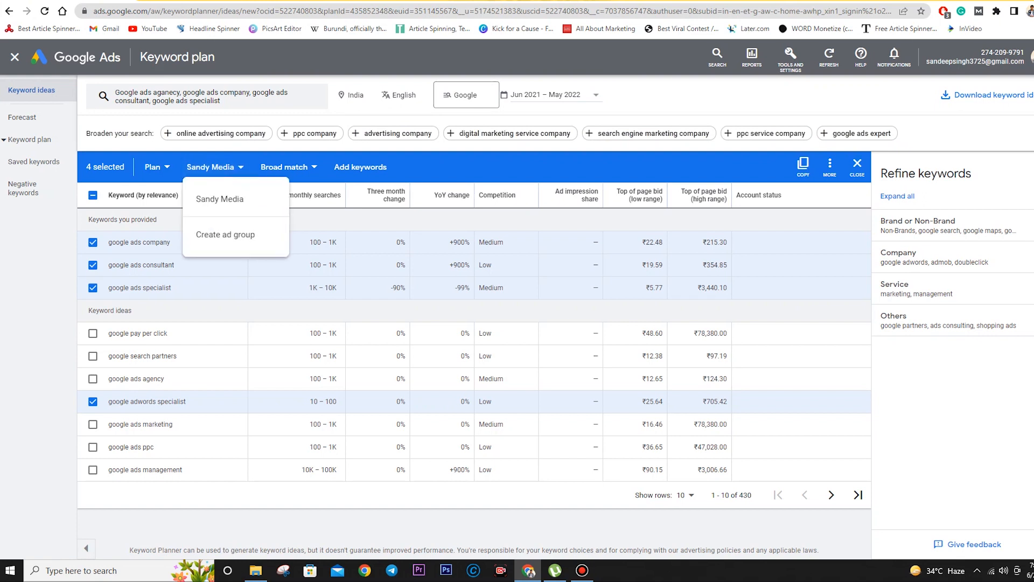
left_click(93, 195)
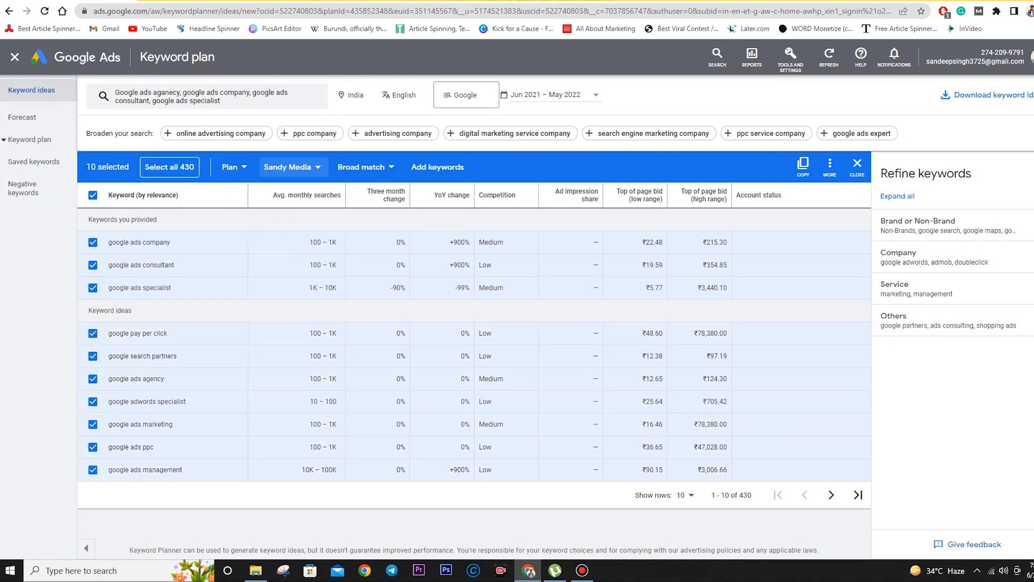
left_click(93, 195)
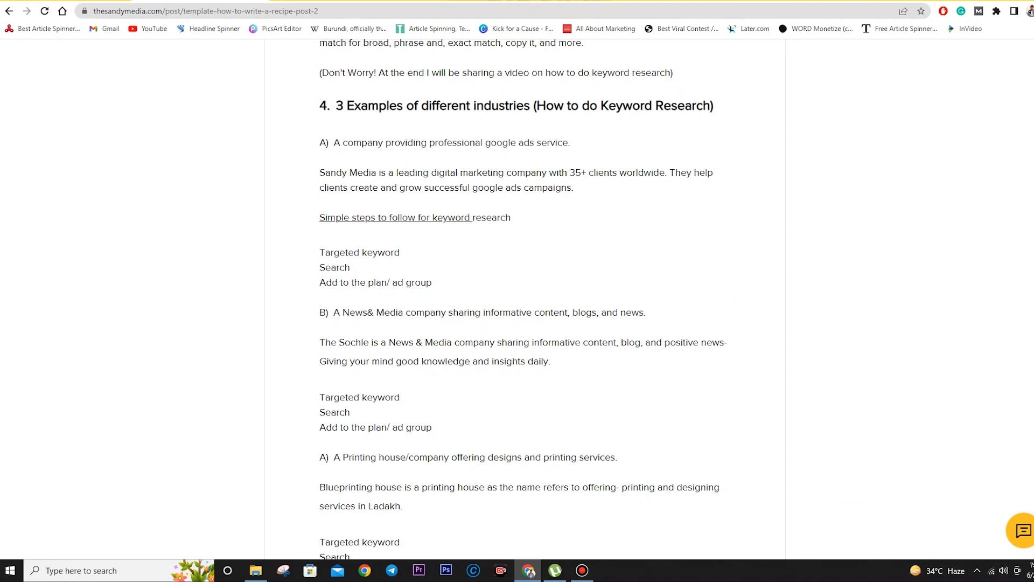
left_click_drag(650, 343, 550, 362)
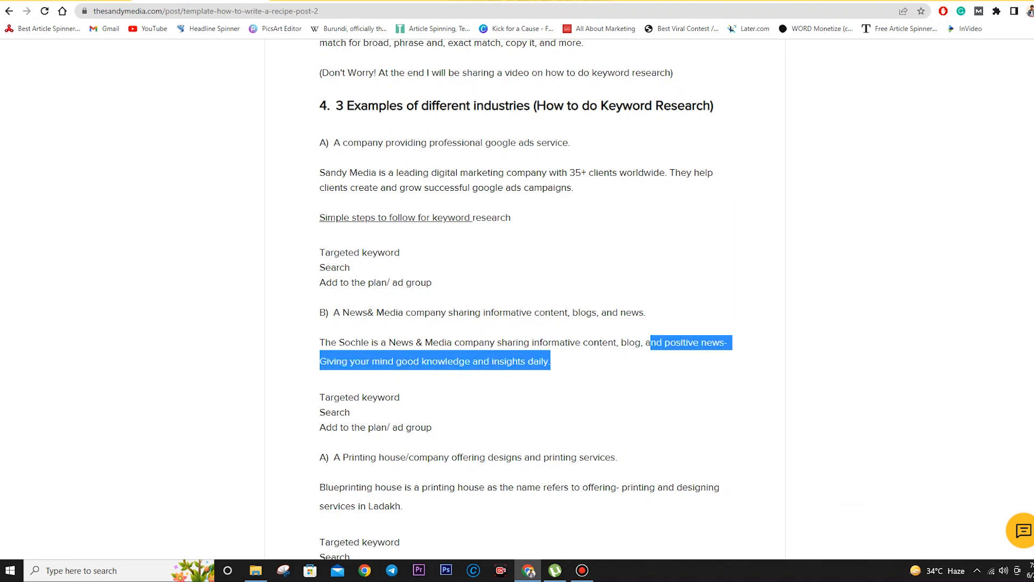
left_click(550, 362)
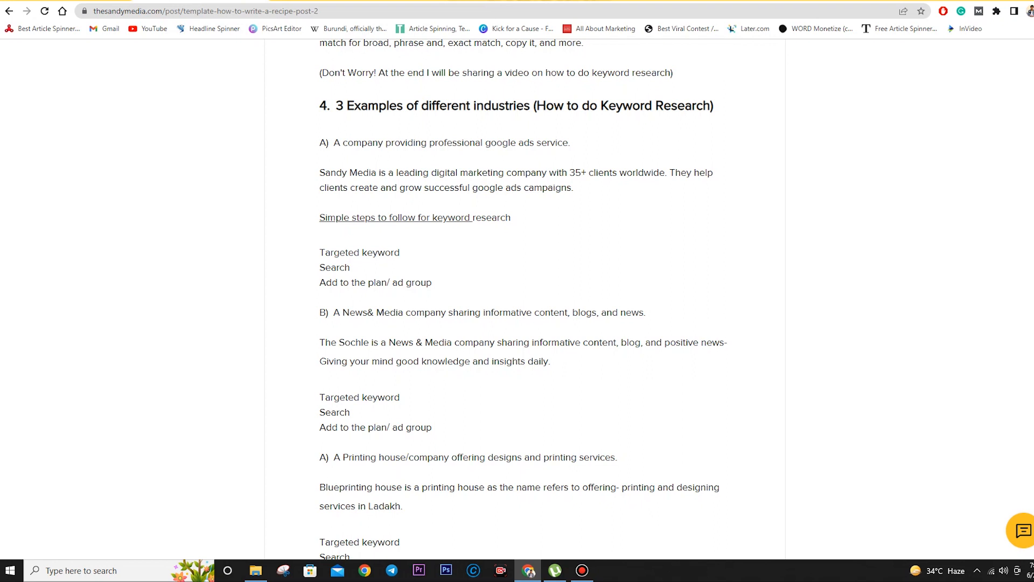
- Open the Sochle post 'The Wise father, A Aspiring Story' from the homepage and read through it
scroll(517, 301, "down", 9)
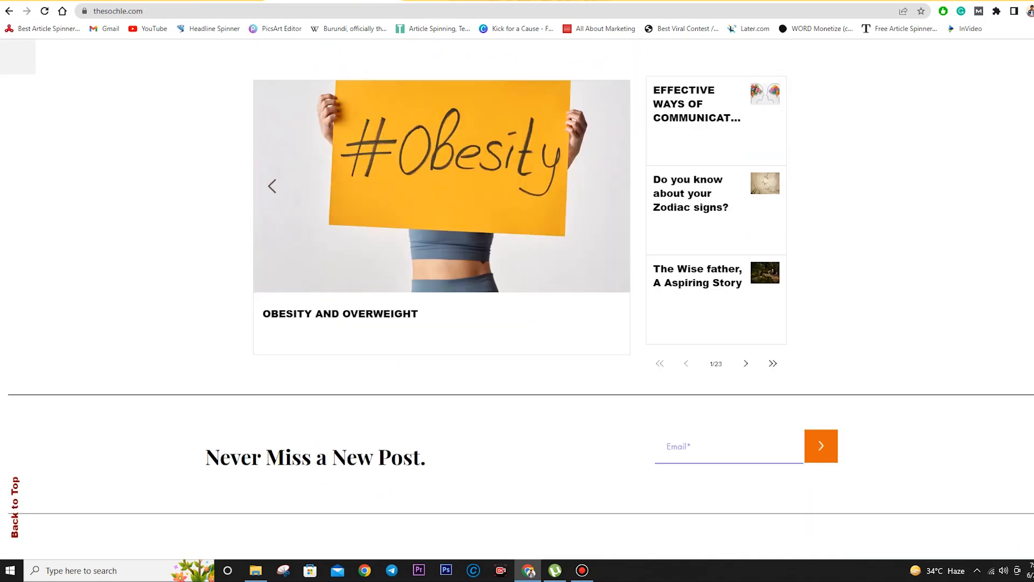
scroll(517, 301, "down", 4)
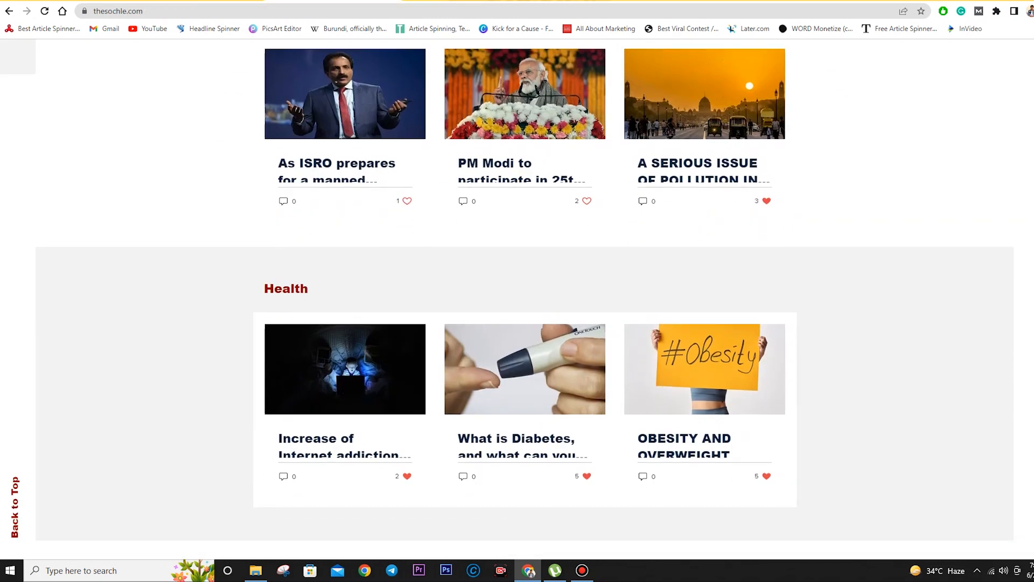
scroll(517, 302, "down", 9)
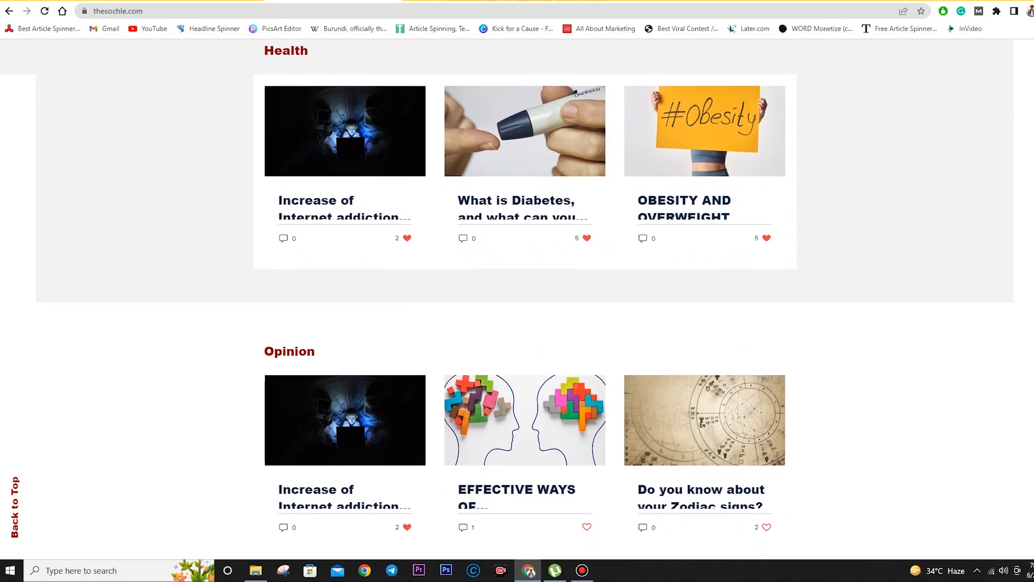
scroll(517, 301, "down", 8)
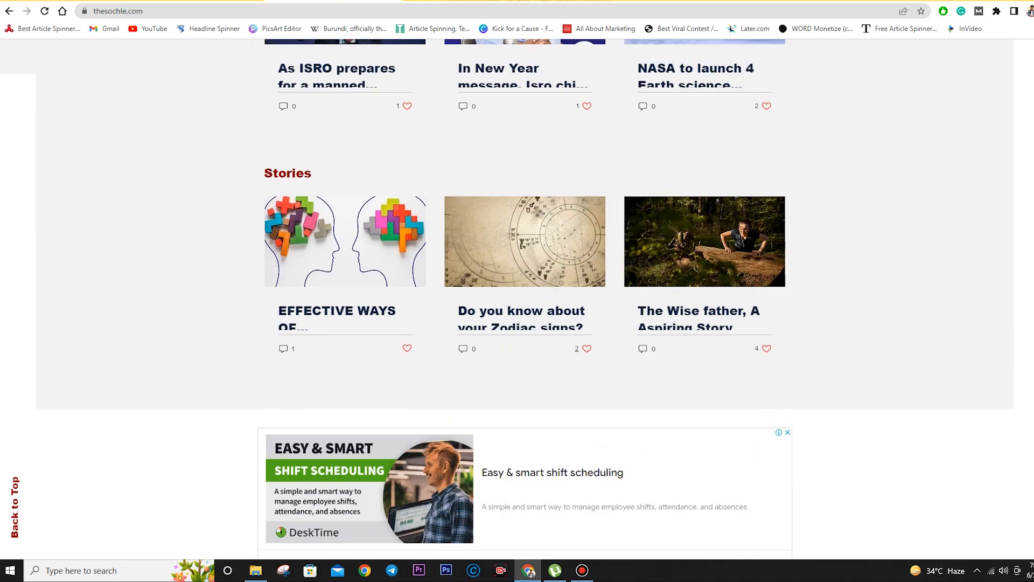
left_click(699, 311)
scroll(447, 344, "up", 5)
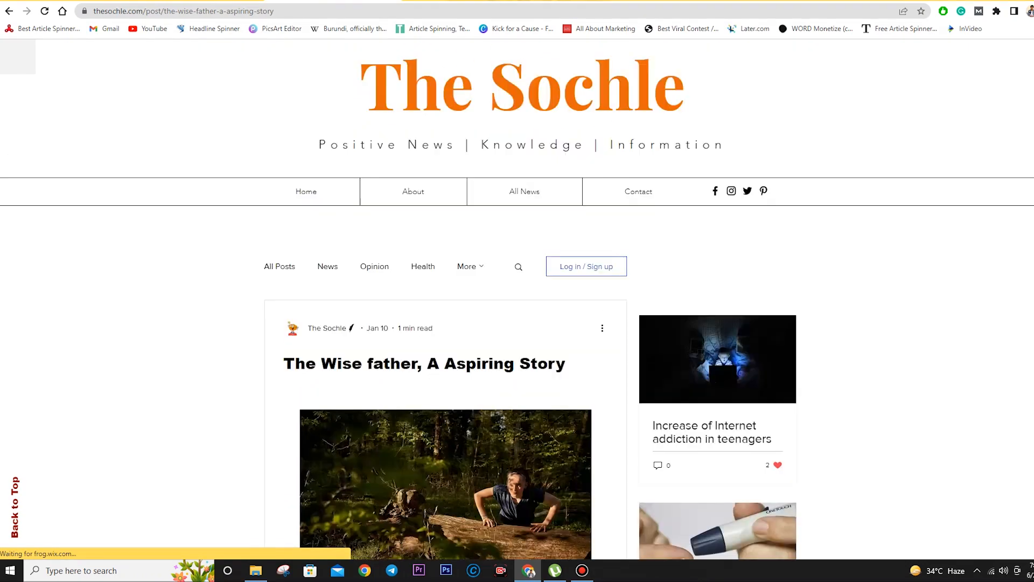
scroll(447, 345, "down", 4)
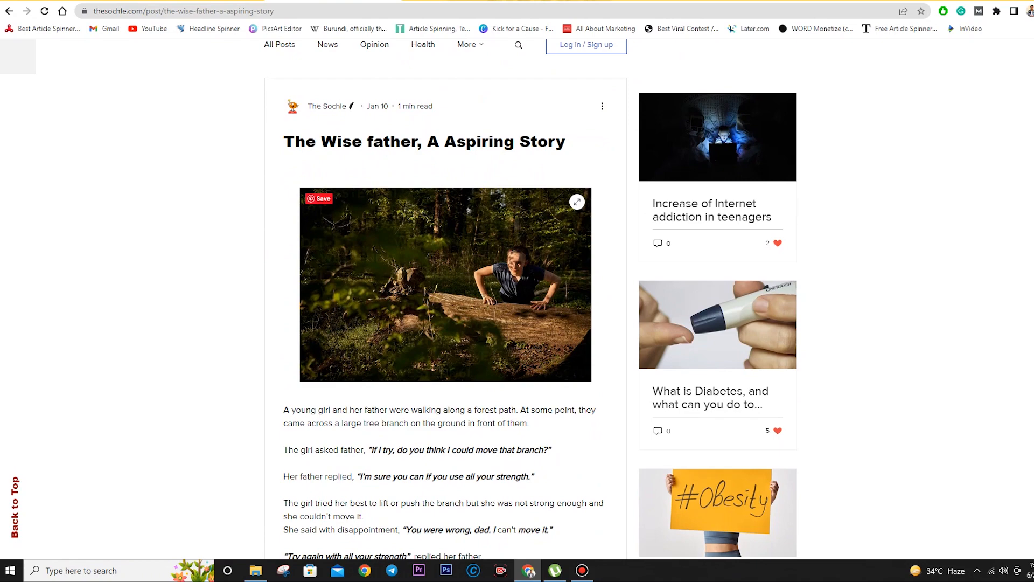
scroll(447, 344, "down", 14)
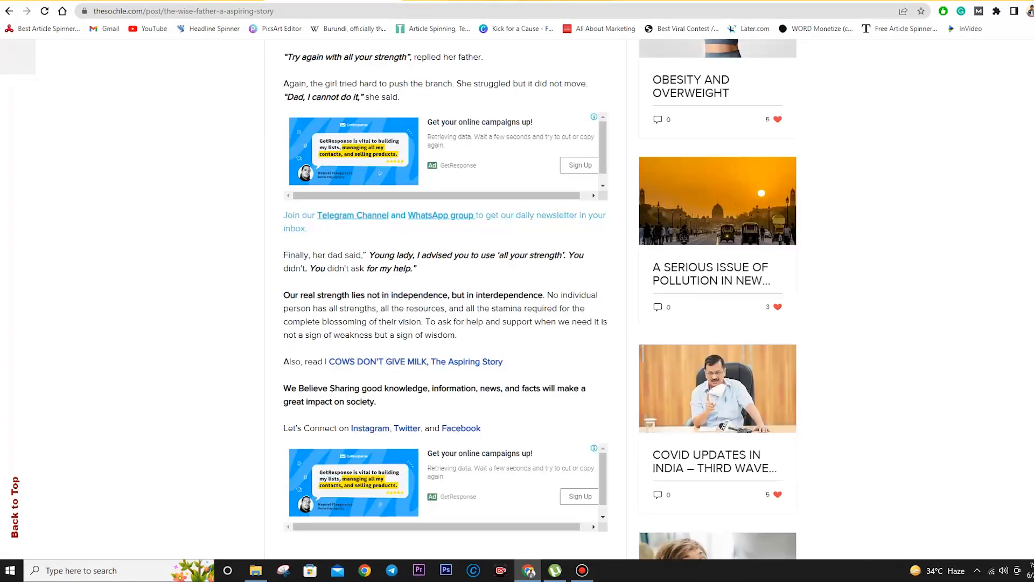
scroll(447, 345, "down", 11)
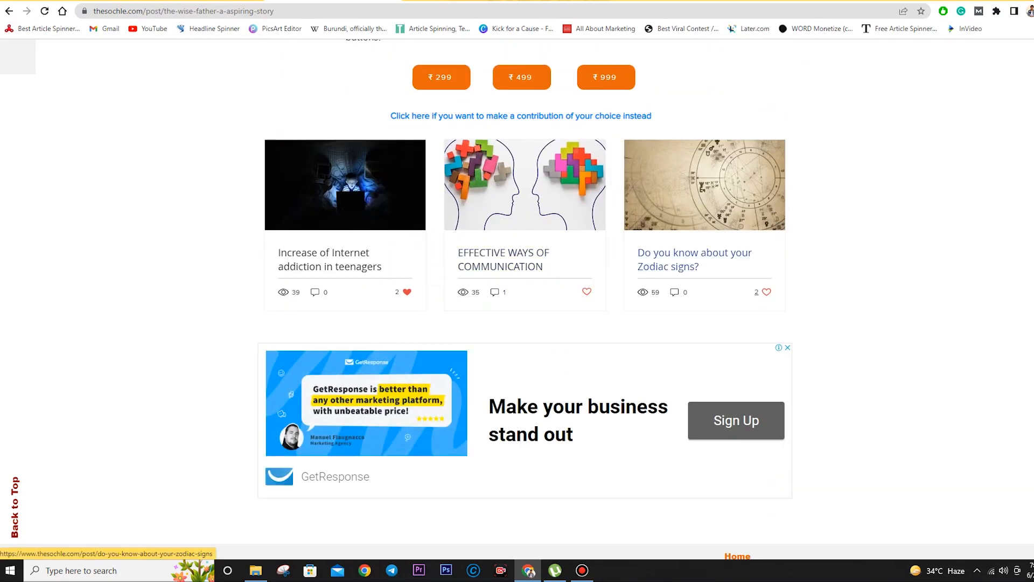
scroll(695, 259, "up", 20)
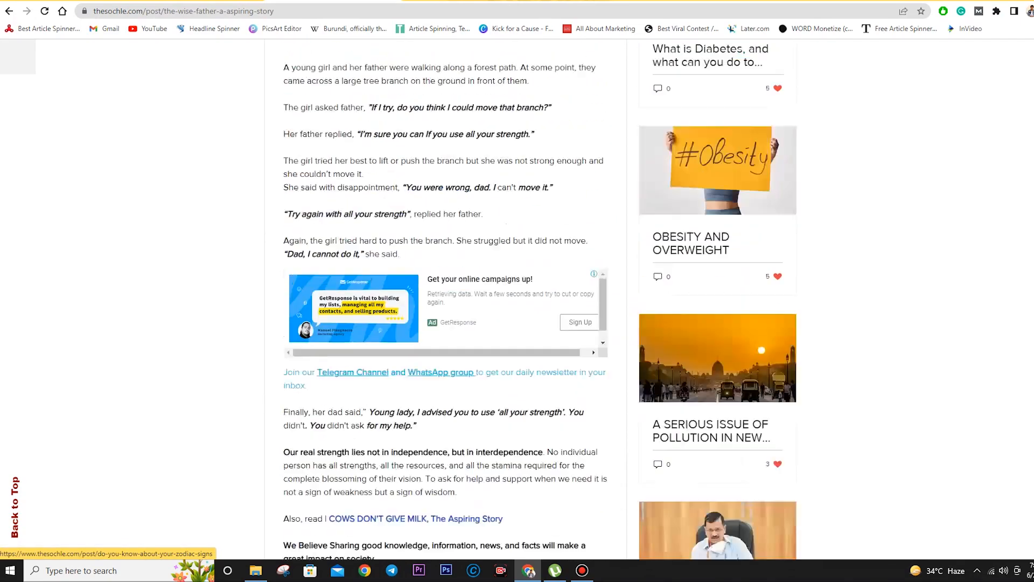
- Open the Sochle Stories category and browse its post listing
mouse_move(470, 267)
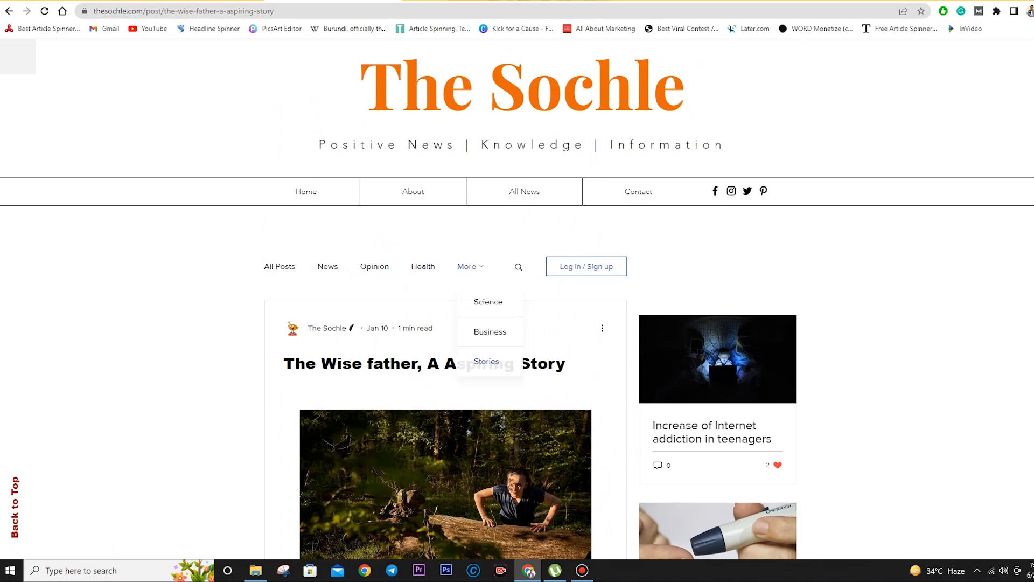
left_click(486, 361)
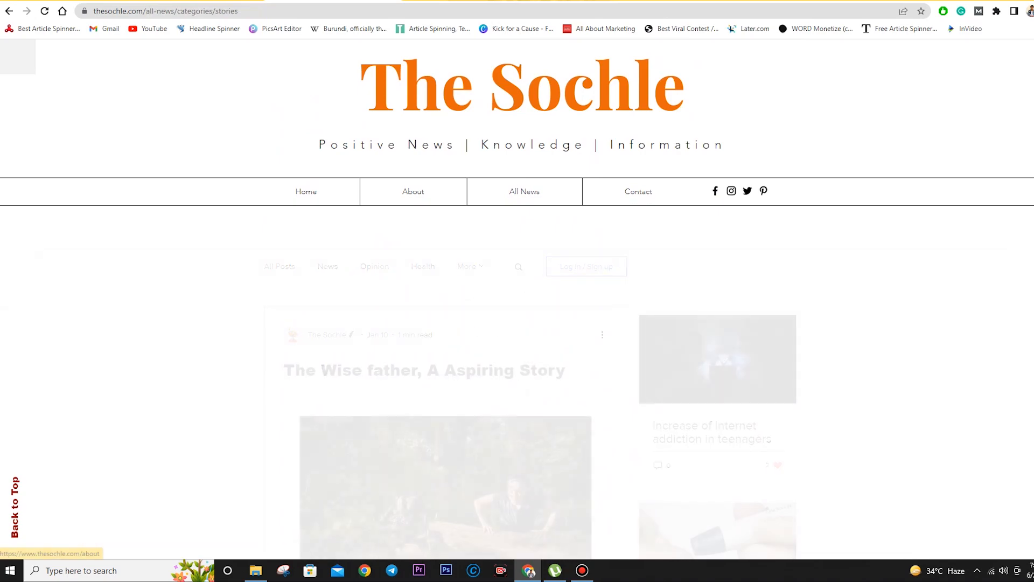
scroll(517, 301, "down", 17)
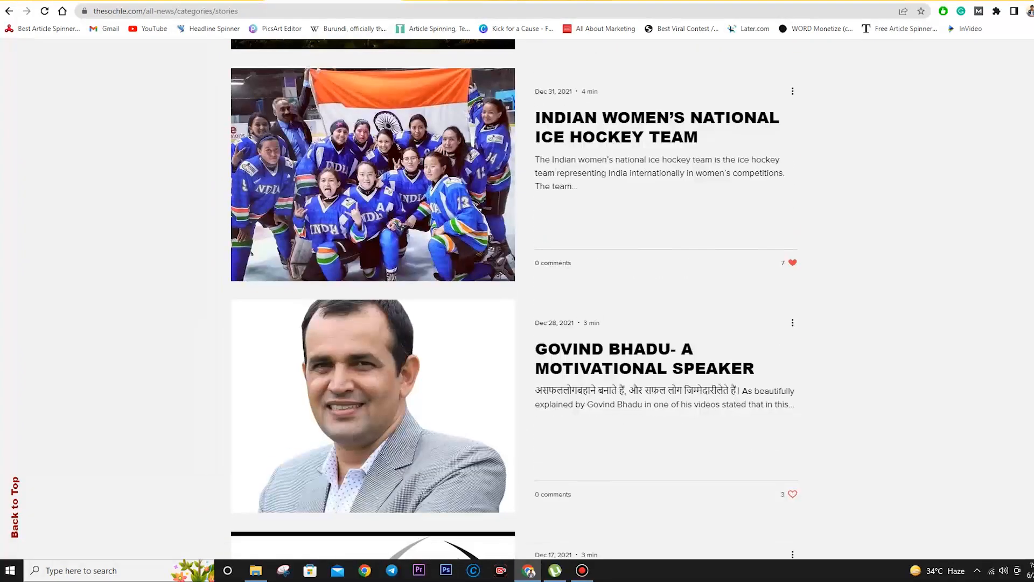
scroll(644, 194, "down", 8)
scroll(644, 193, "up", 5)
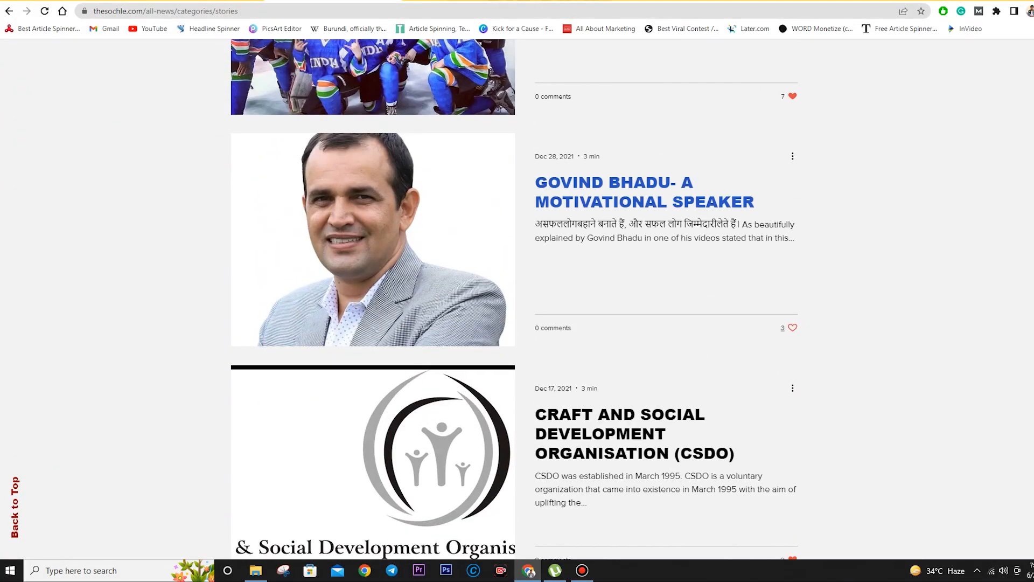
scroll(644, 194, "down", 6)
scroll(644, 194, "down", 5)
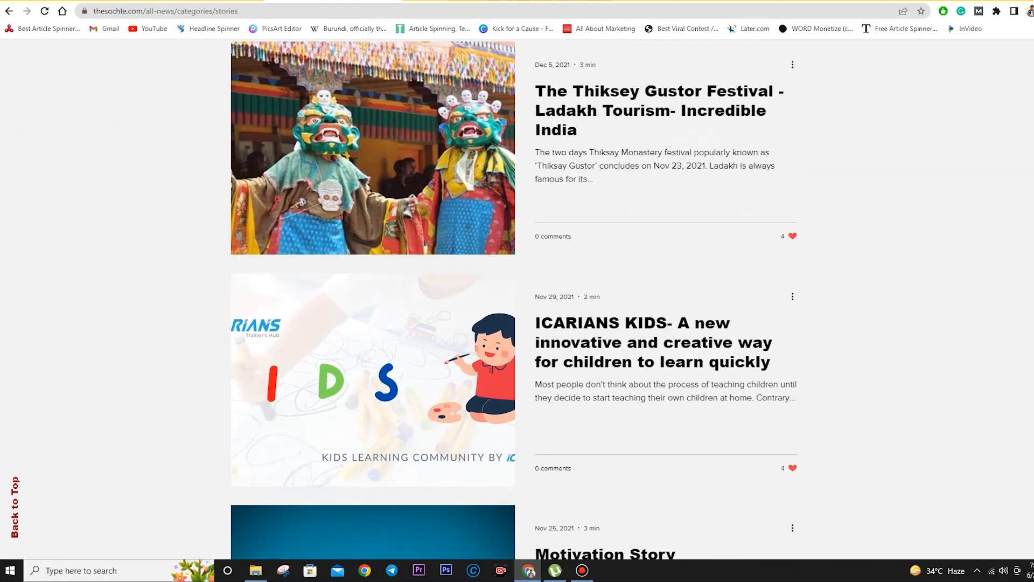
scroll(644, 194, "down", 4)
scroll(644, 194, "up", 4)
scroll(644, 194, "down", 4)
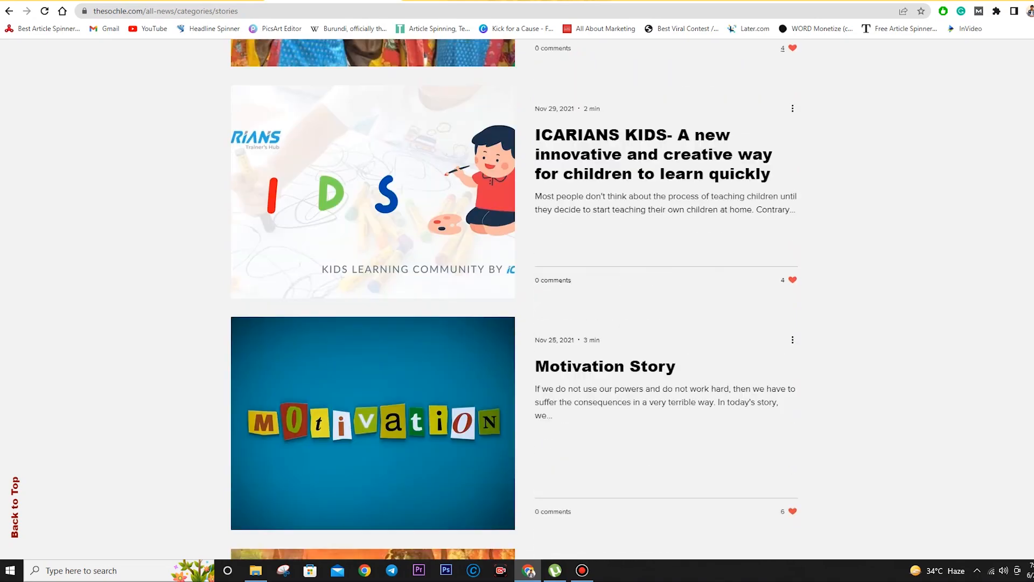
scroll(644, 194, "down", 7)
- Scroll to the bottom of the Stories listing and close the 'Join Our Mailing List' popup
scroll(644, 194, "down", 7)
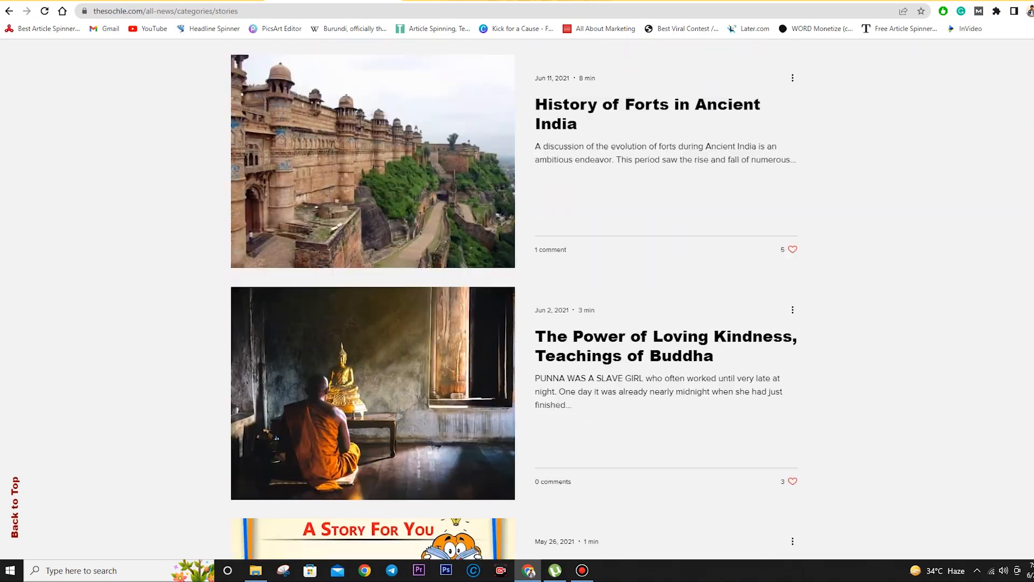
scroll(644, 194, "down", 1)
scroll(644, 193, "up", 2)
scroll(644, 194, "down", 9)
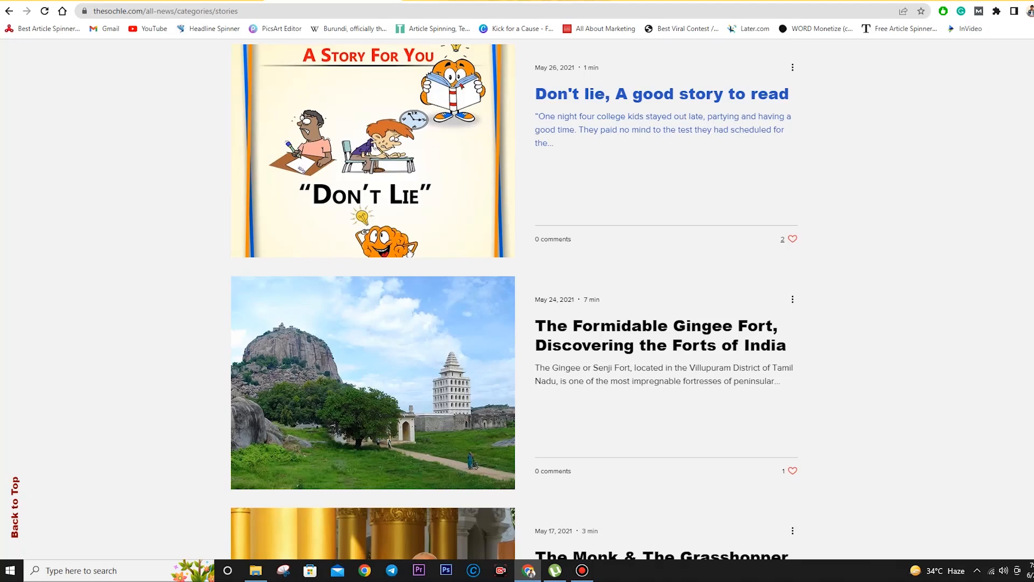
scroll(644, 194, "down", 15)
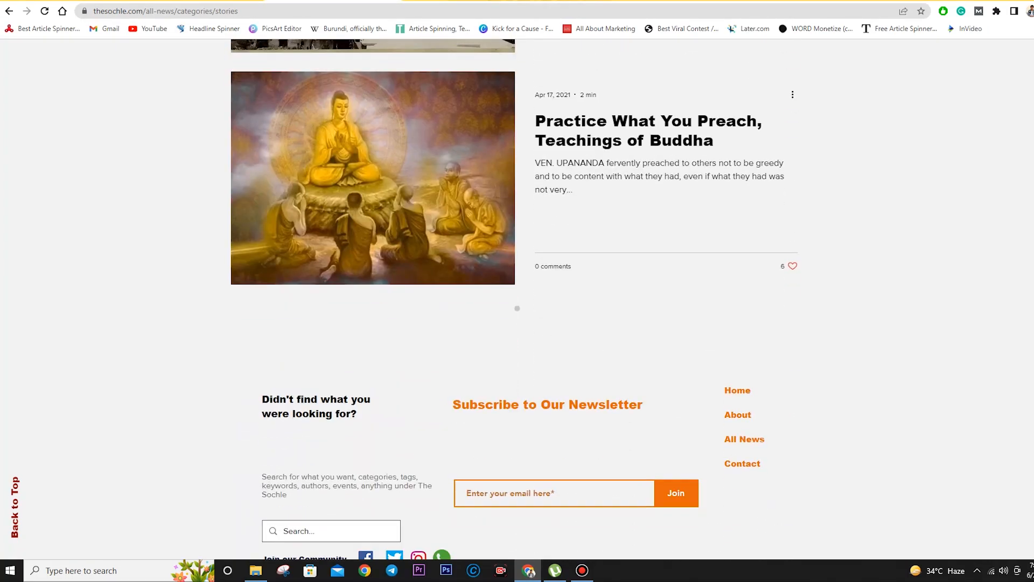
scroll(514, 296, "down", 1)
scroll(515, 296, "down", 12)
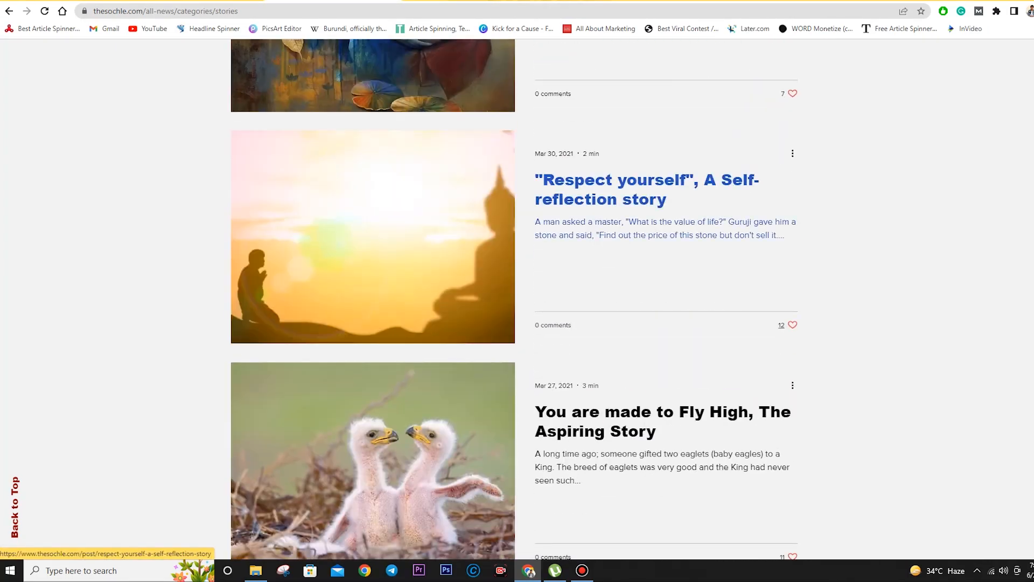
scroll(514, 296, "down", 7)
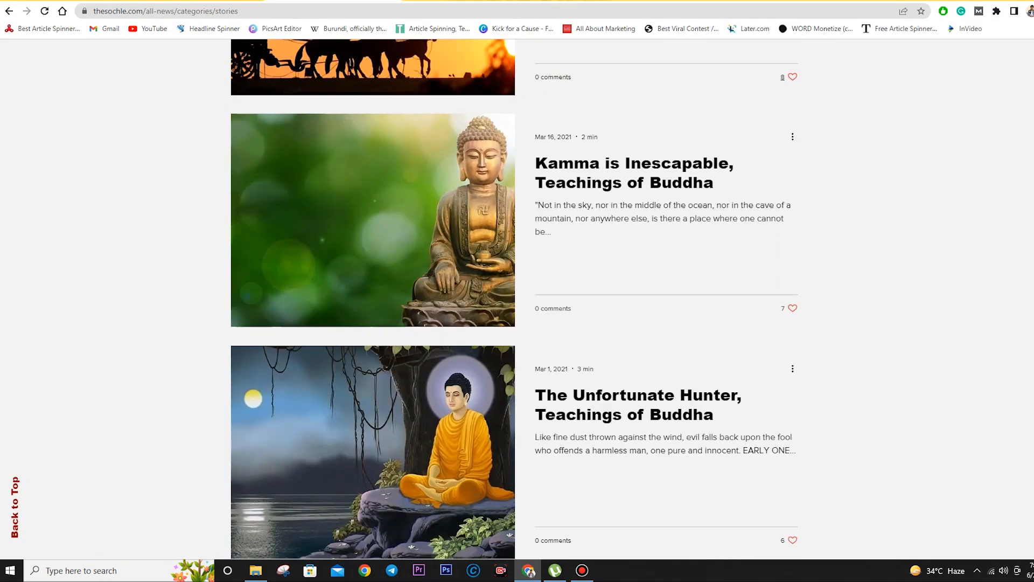
scroll(514, 297, "down", 4)
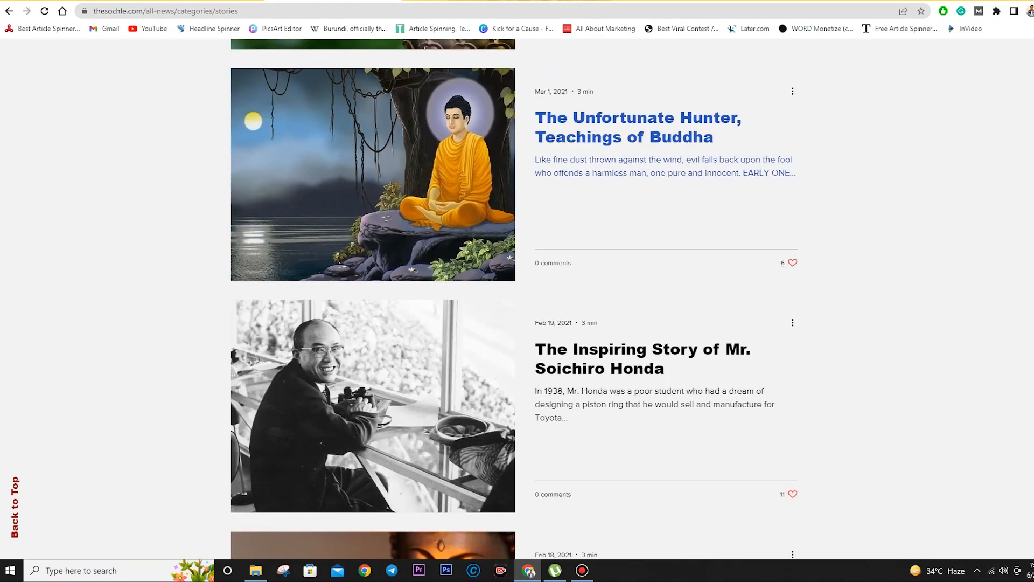
scroll(646, 215, "down", 3)
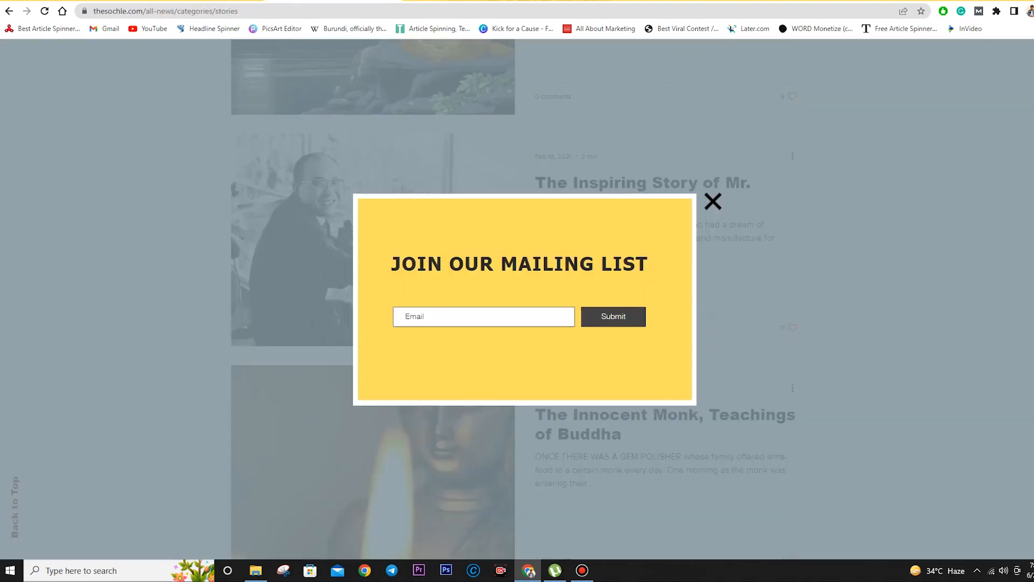
left_click(713, 201)
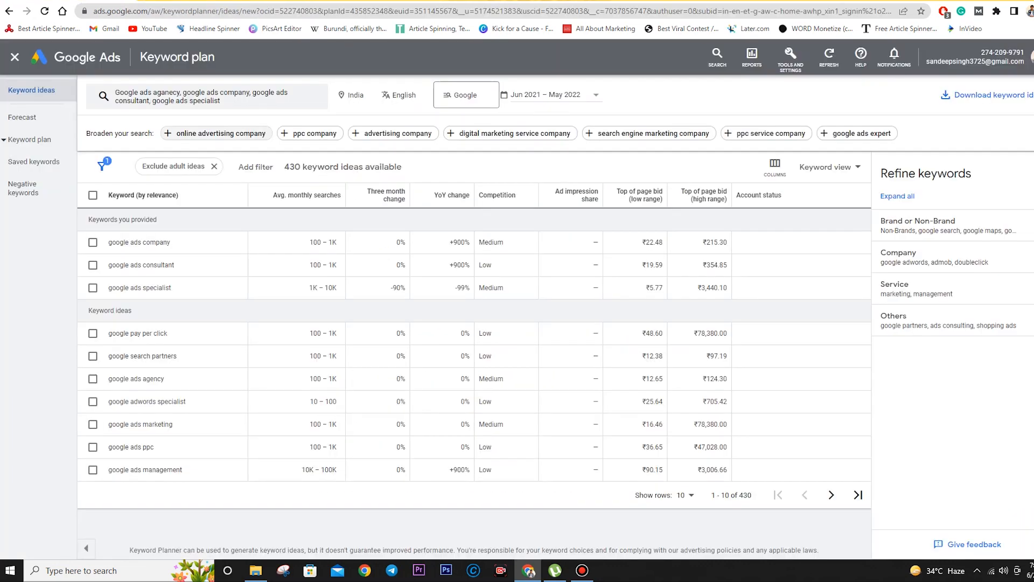
- Remove the four old google ads seed keywords from the Keyword Planner search box
left_click(211, 151)
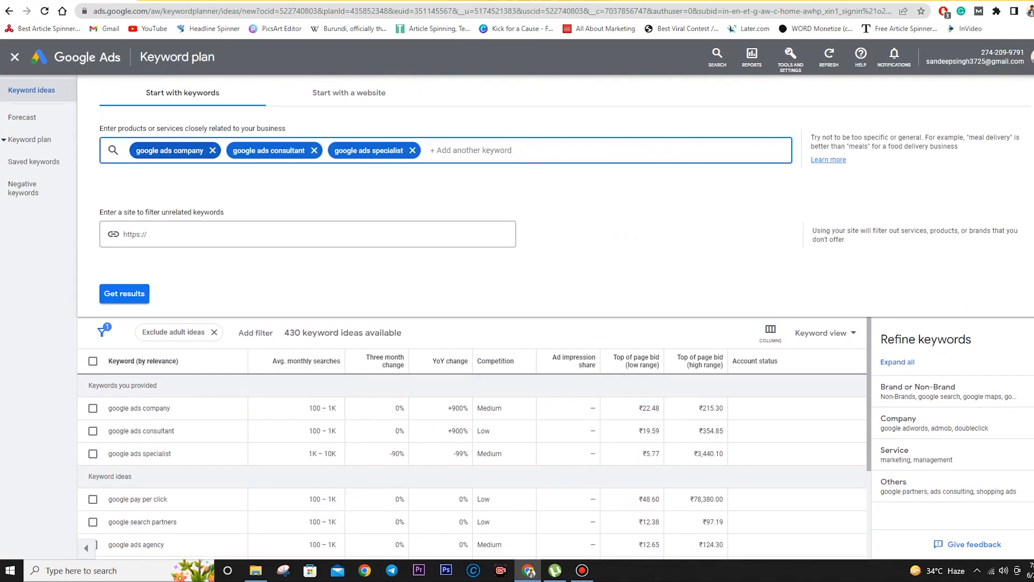
left_click(211, 151)
left_click(211, 151)
left_click(211, 150)
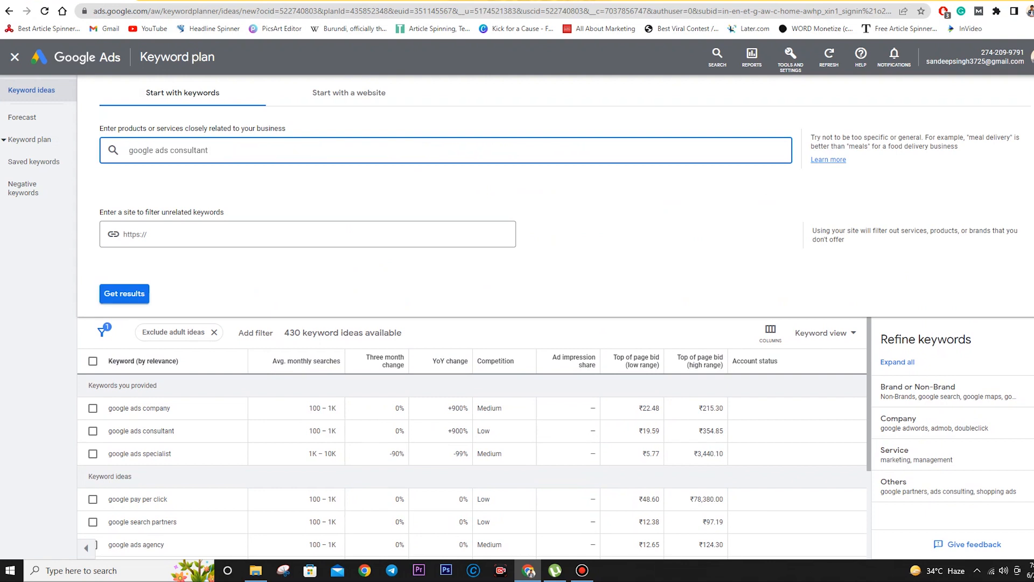
- Enter positive news, inspirational stories and motivational stories as seeds and get keyword results
type("Positib")
key("ctrl+a")
type("positive news")
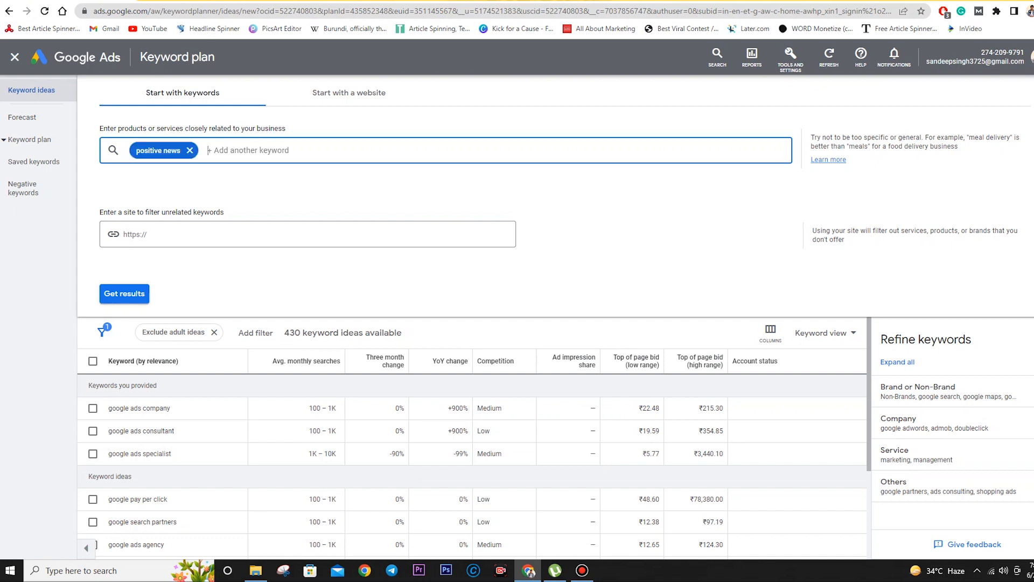
type(",inspirational storis")
key("BackSpace")
type("ries")
key("BackSpace")
key("BackSpace")
key("BackSpace")
key("BackSpace")
type("ies ")
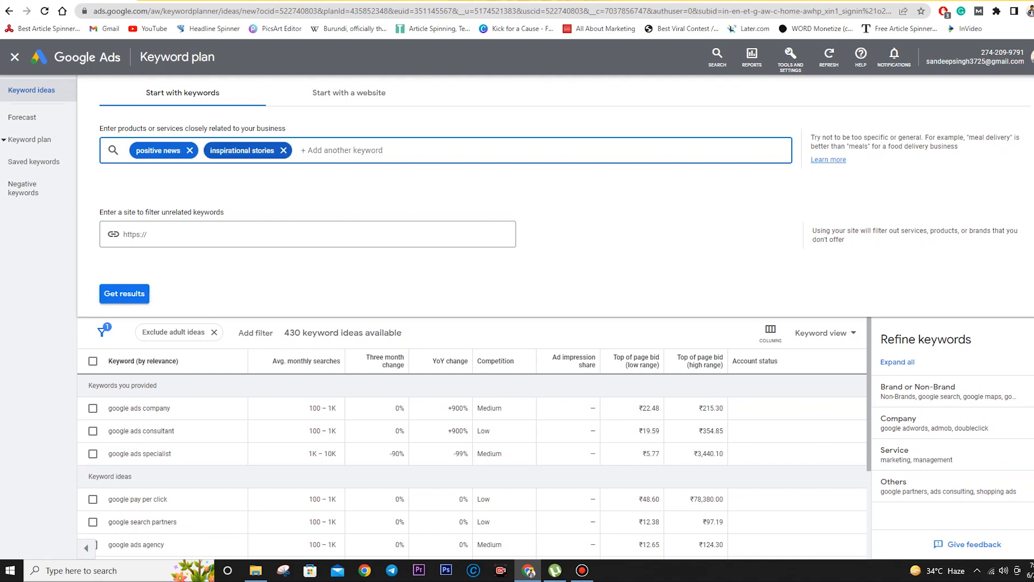
type("motivational stories")
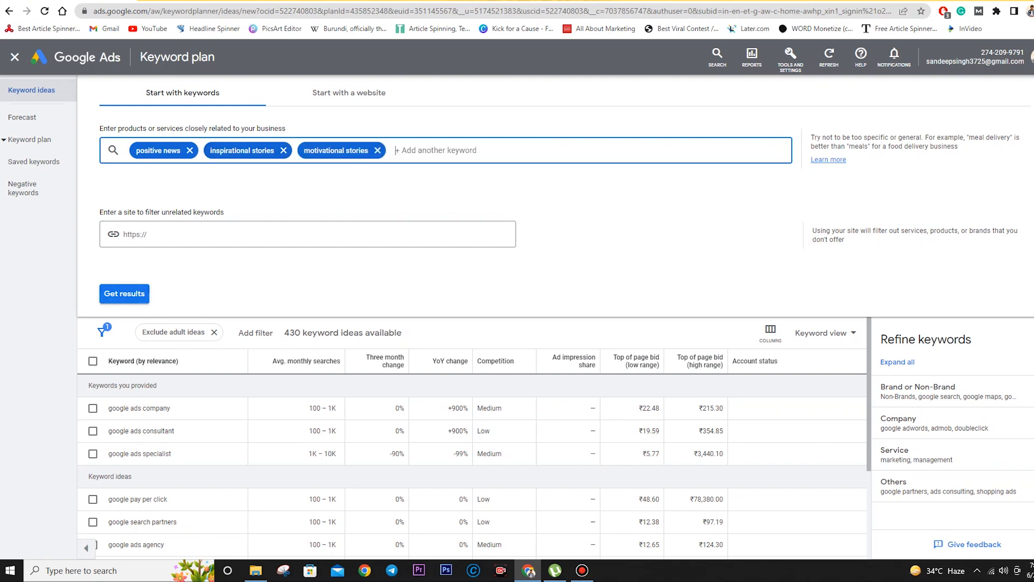
left_click(125, 293)
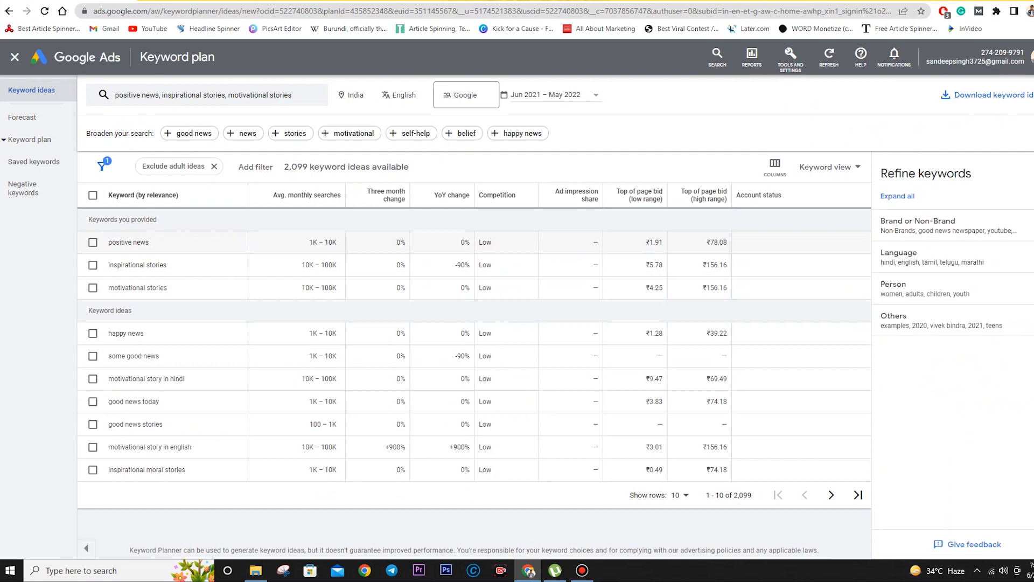
- Highlight the three seed keywords and their monthly search volumes in the results
left_click_drag(308, 242, 337, 242)
left_click(323, 220)
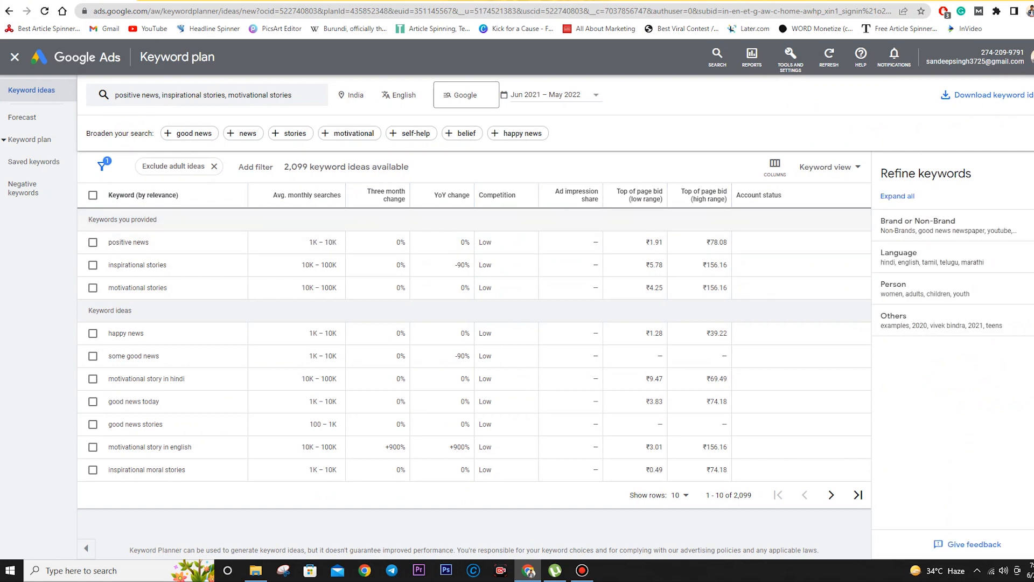
left_click_drag(309, 241, 338, 288)
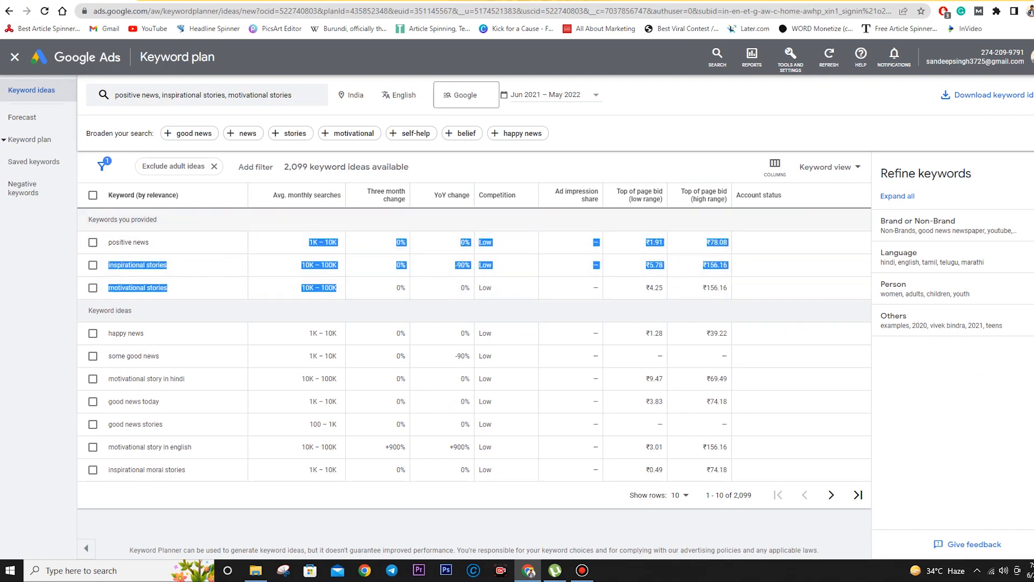
left_click(323, 219)
left_click_drag(108, 242, 337, 289)
left_click(323, 220)
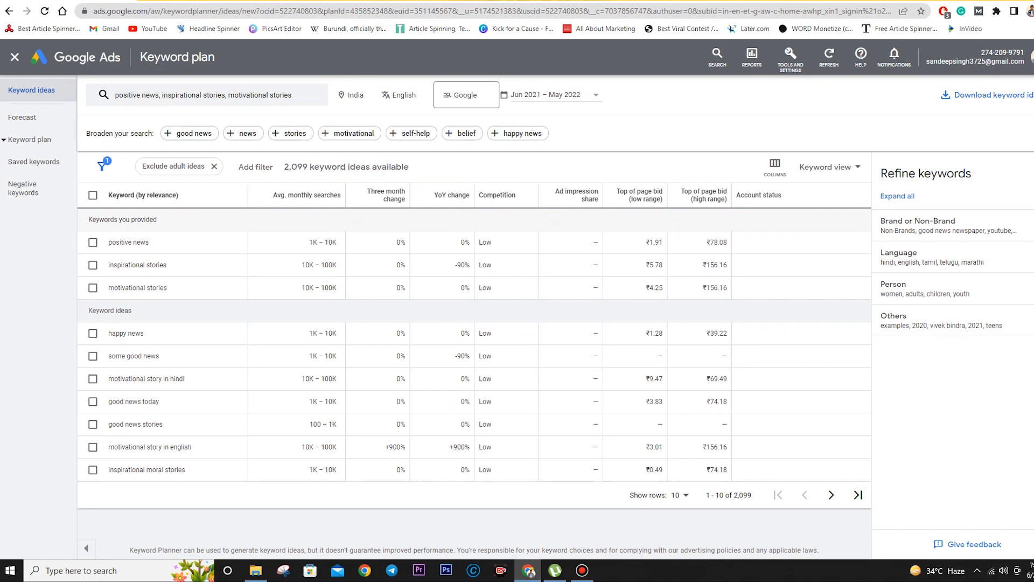
left_click_drag(309, 242, 332, 265)
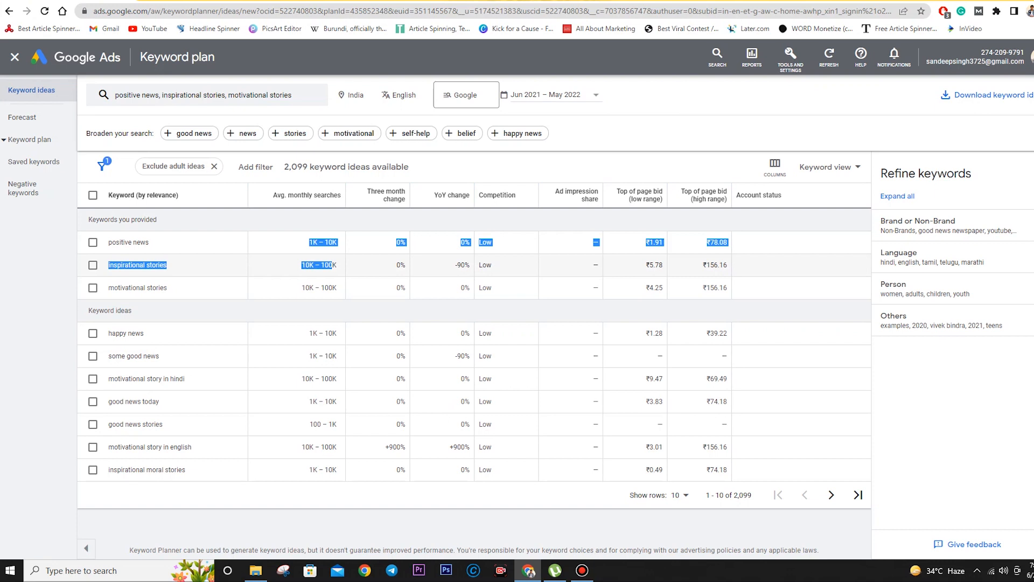
left_click_drag(308, 221, 337, 287)
left_click(308, 221)
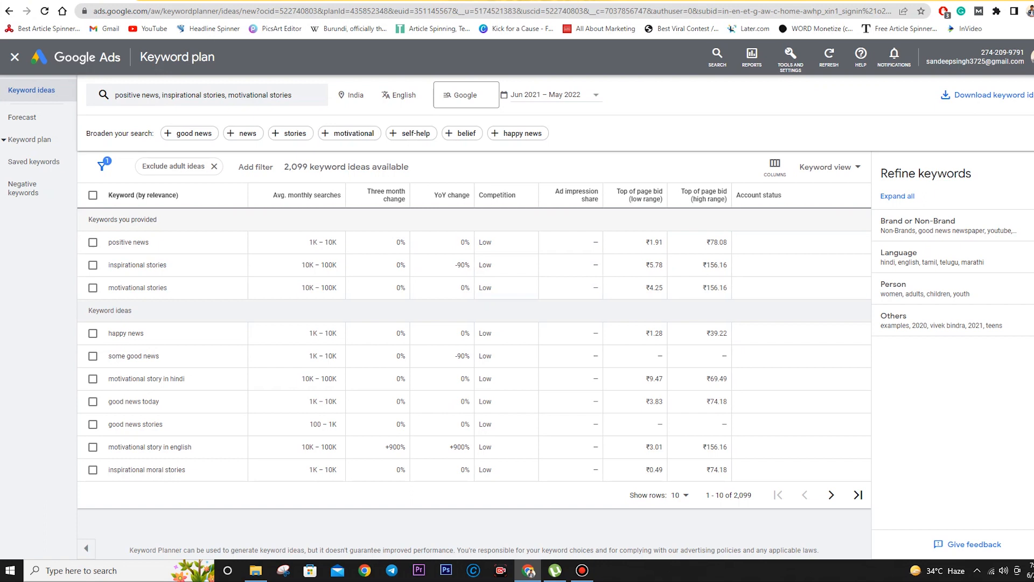
left_click_drag(308, 221, 318, 242)
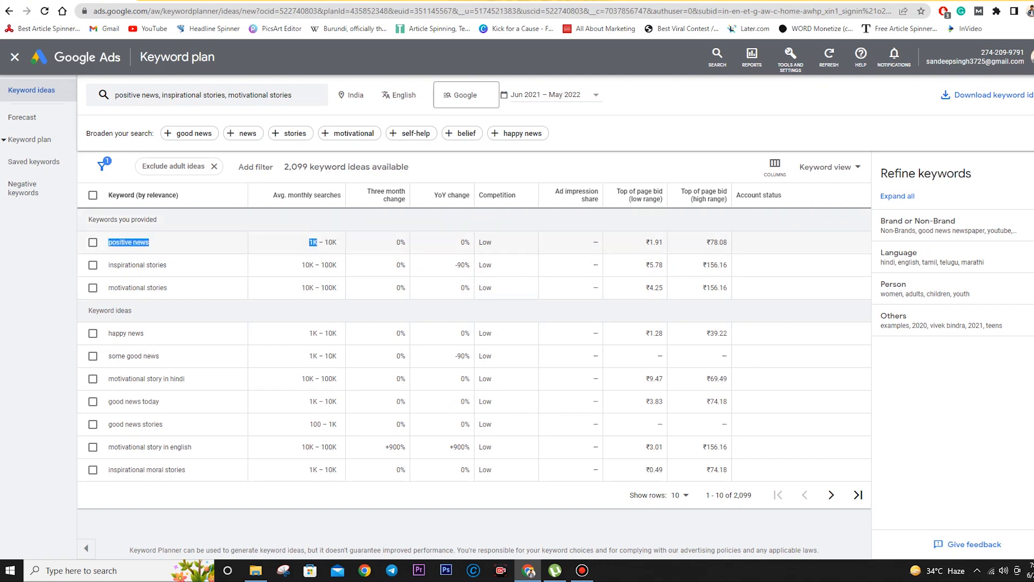
left_click(308, 220)
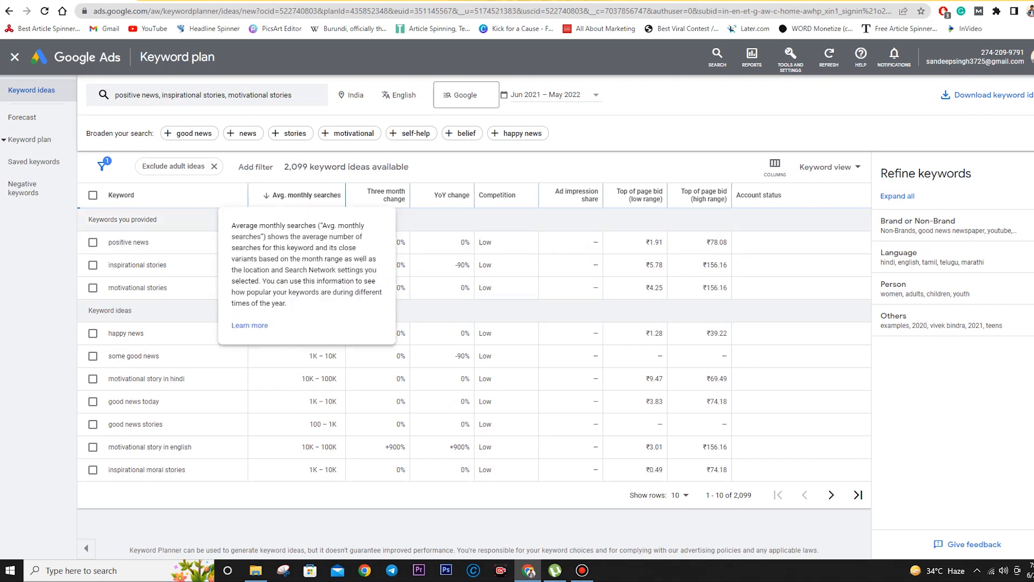
- Sort by Avg. monthly searches, restore relevance order, and tick positive news
left_click(307, 195)
left_click(307, 195)
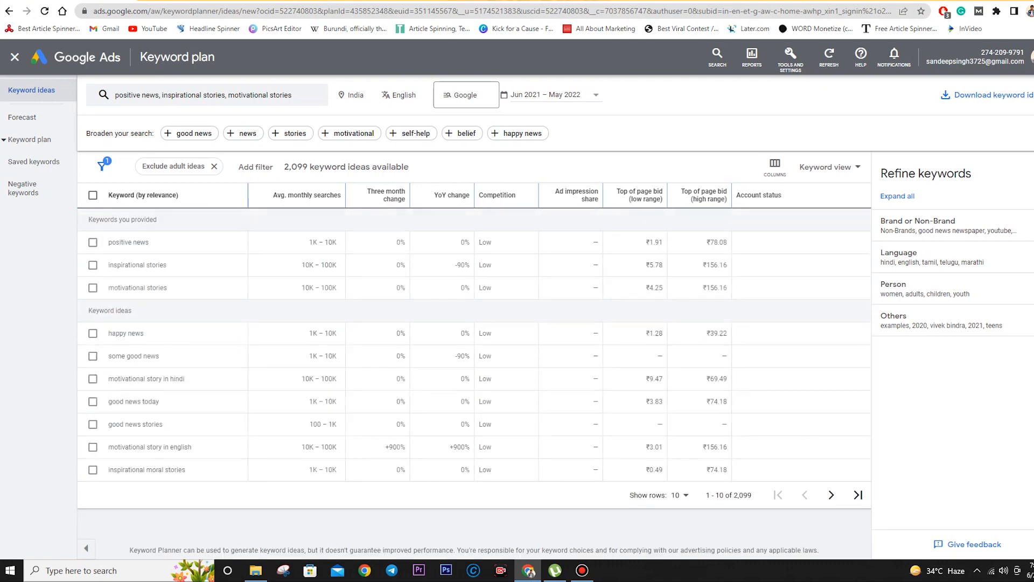
left_click_drag(309, 242, 337, 288)
left_click(143, 195)
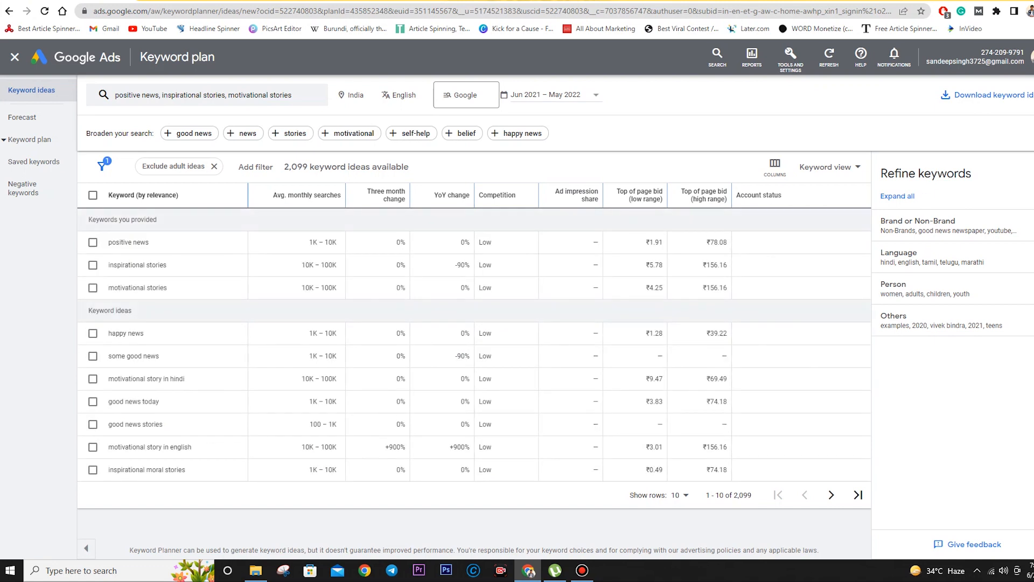
left_click(143, 195)
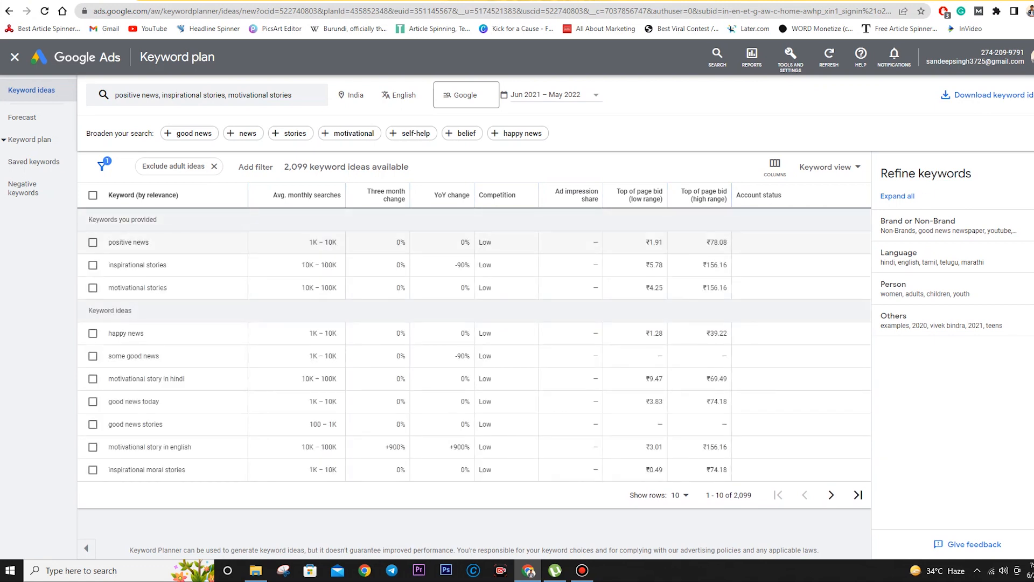
left_click(93, 242)
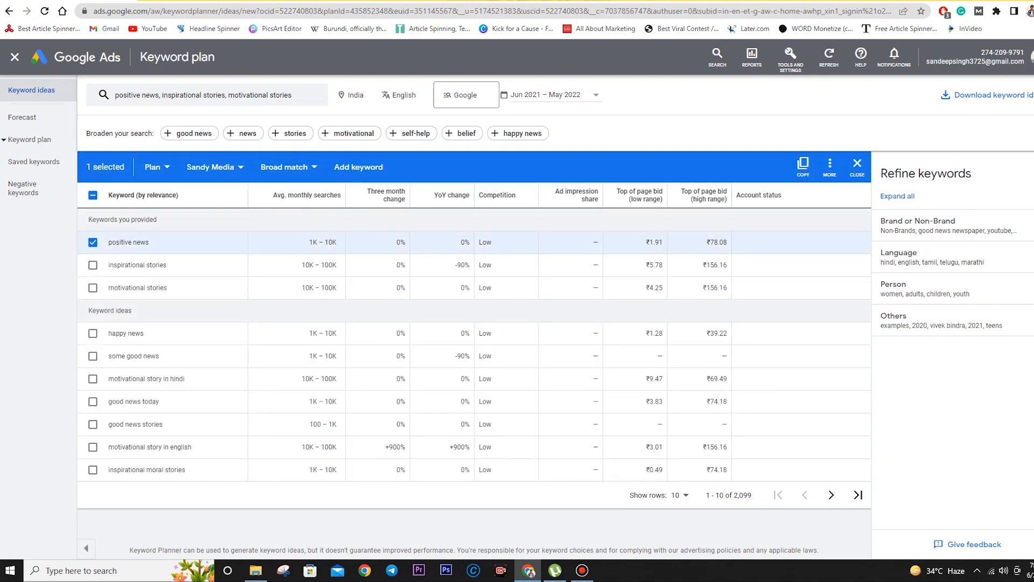
- Tick inspirational stories, motivational stories, motivational story in english and inspirational moral stories, then show ideas 11–20
left_click(92, 265)
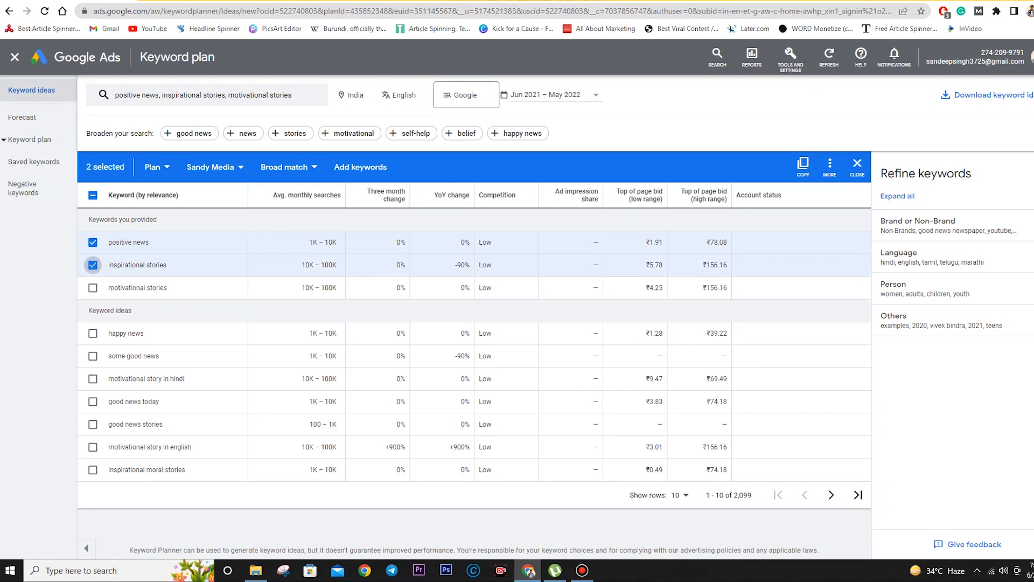
left_click(93, 288)
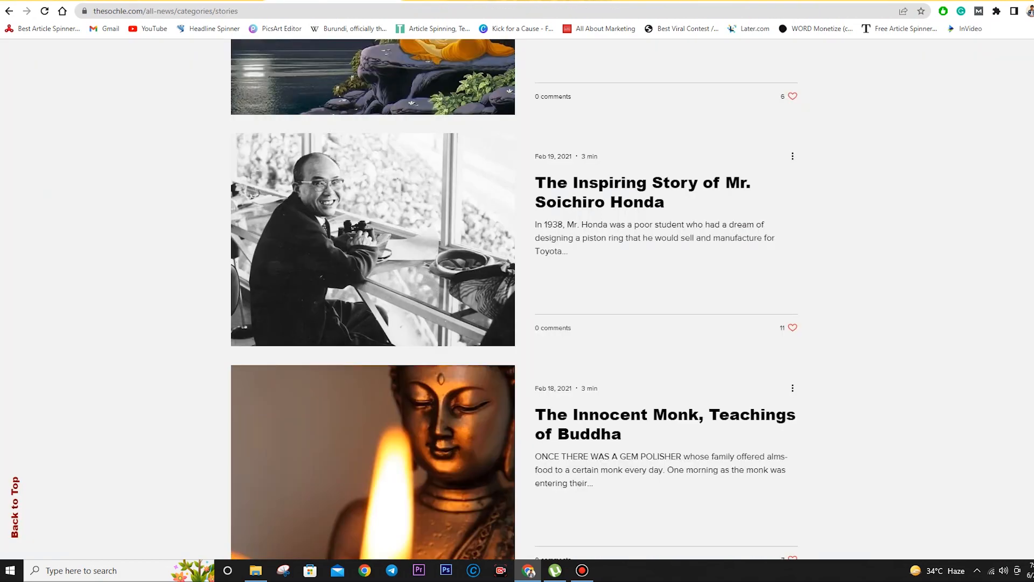
scroll(517, 299, "down", 10)
scroll(517, 299, "down", 5)
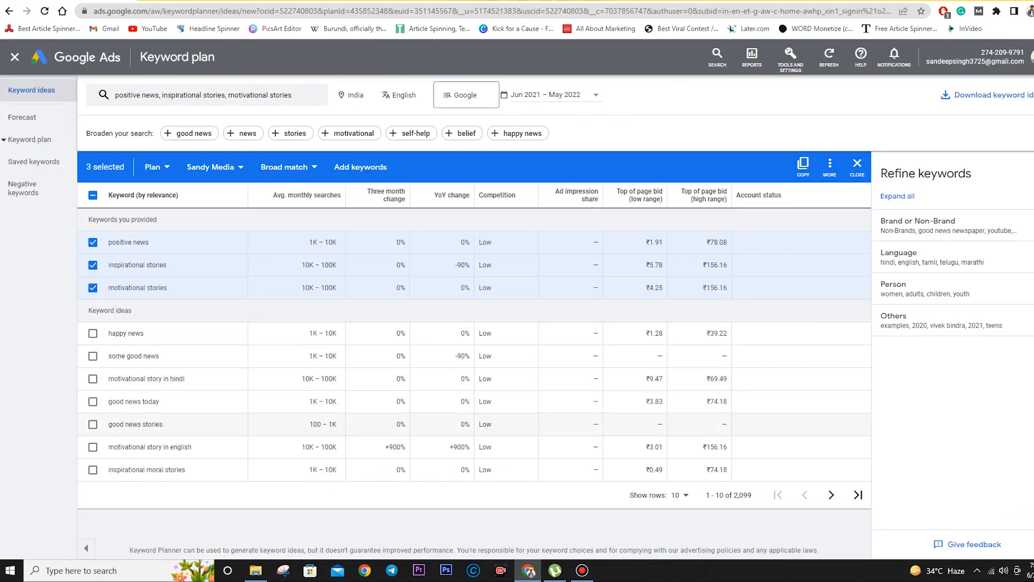
left_click(92, 447)
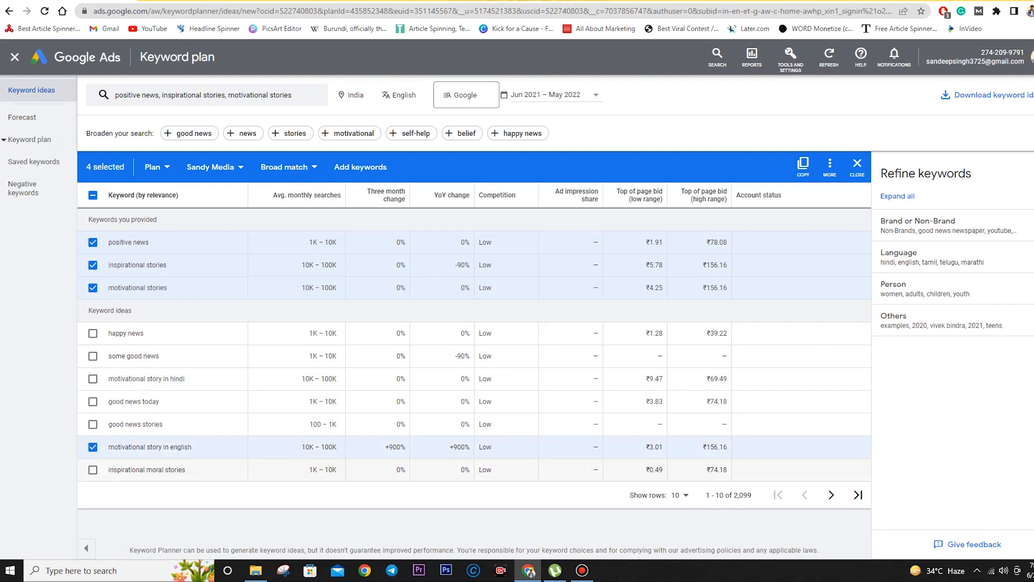
left_click(93, 470)
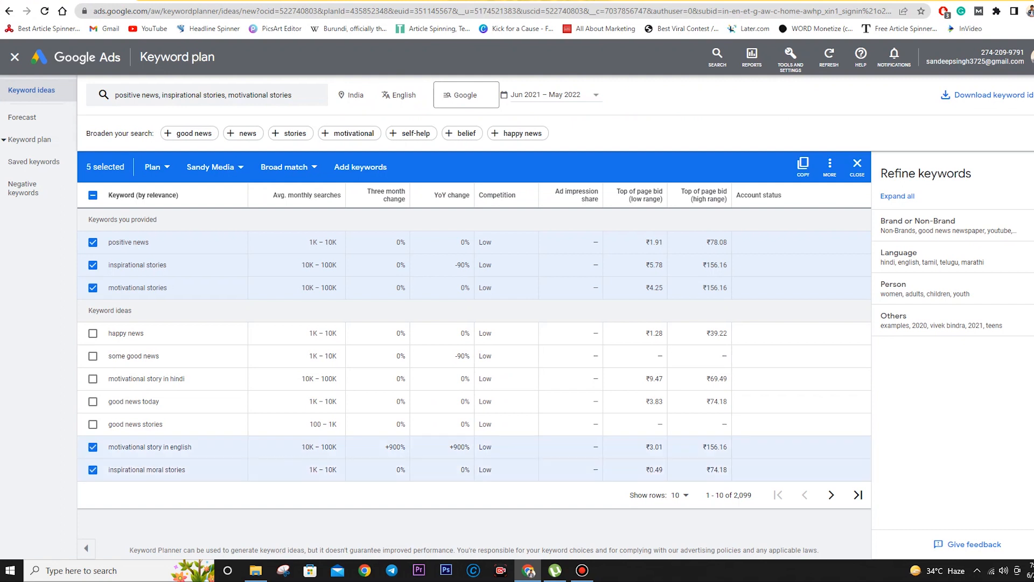
left_click(831, 495)
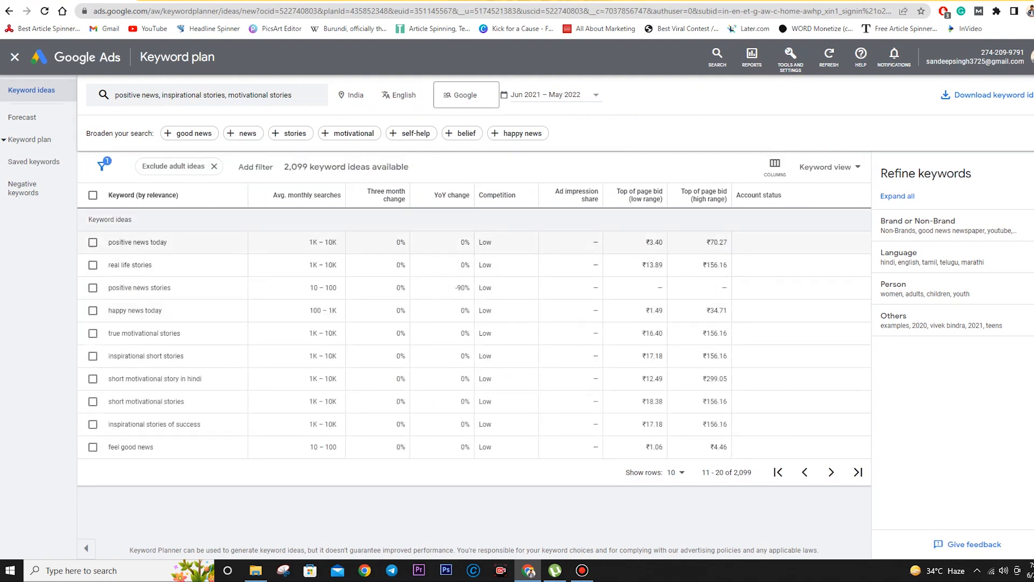
- Tick 'positive news today' and 'true motivational stories' and check the ad group destination list
left_click(93, 242)
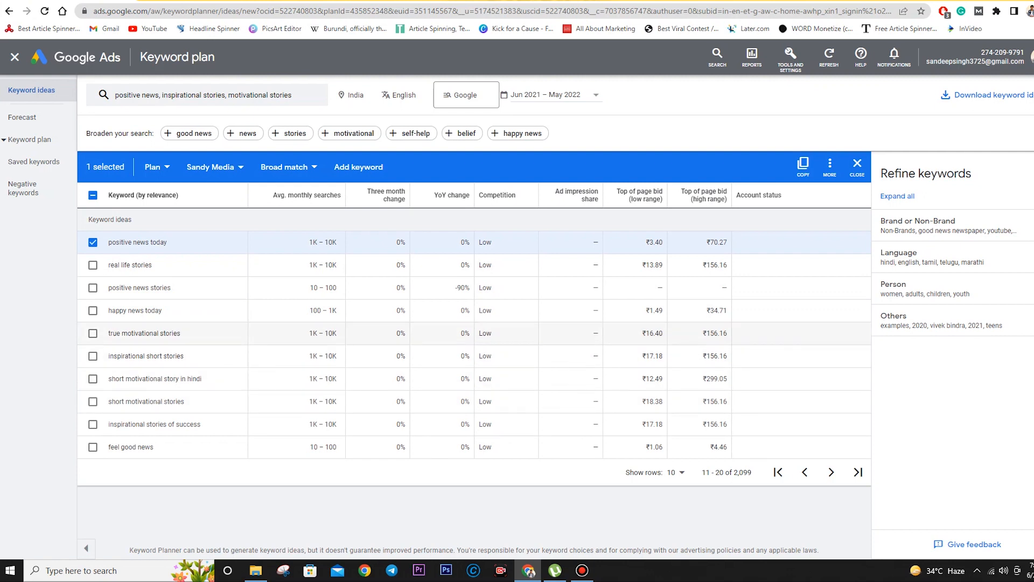
left_click(93, 333)
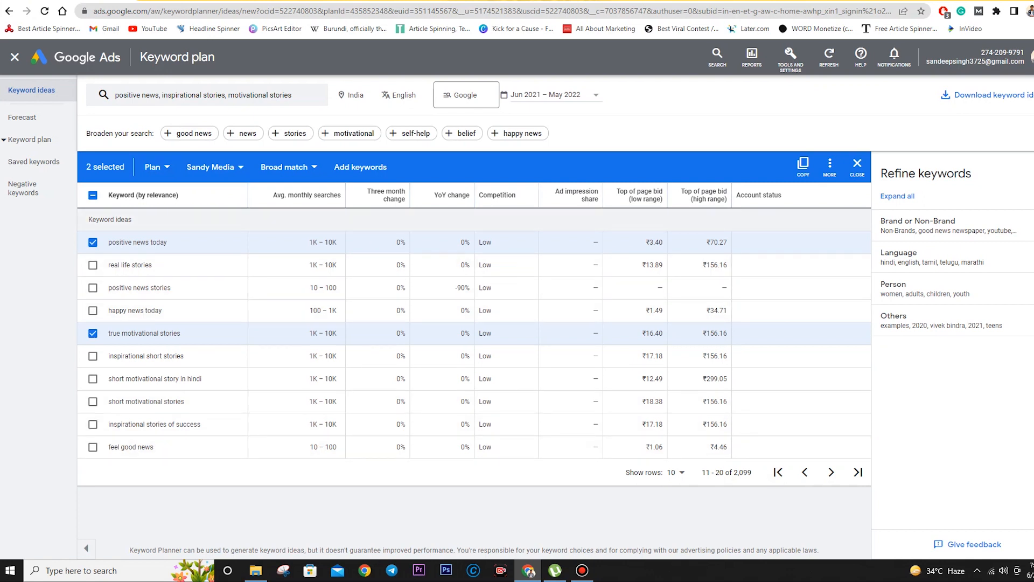
left_click(213, 167)
left_click(155, 167)
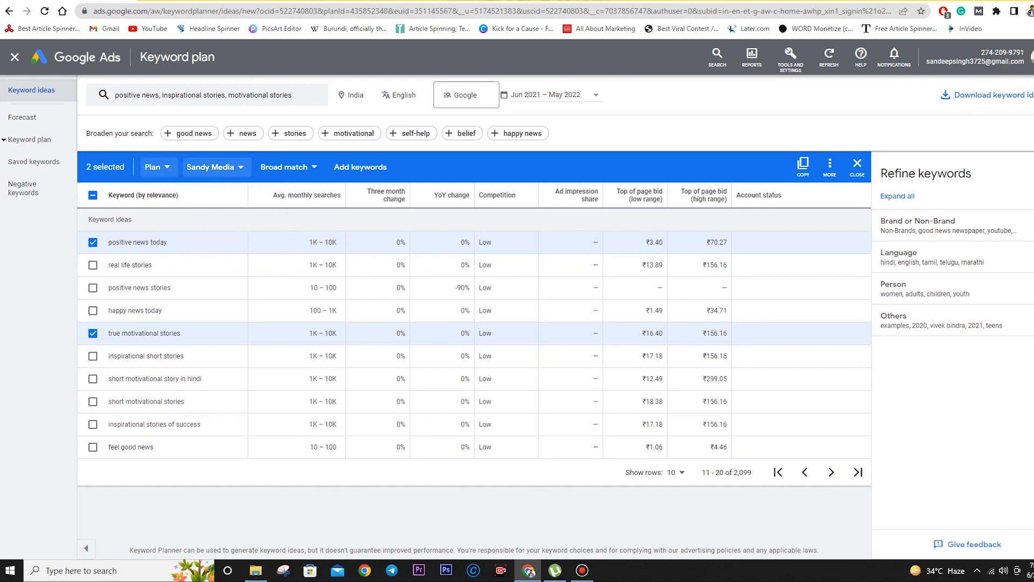
left_click(155, 167)
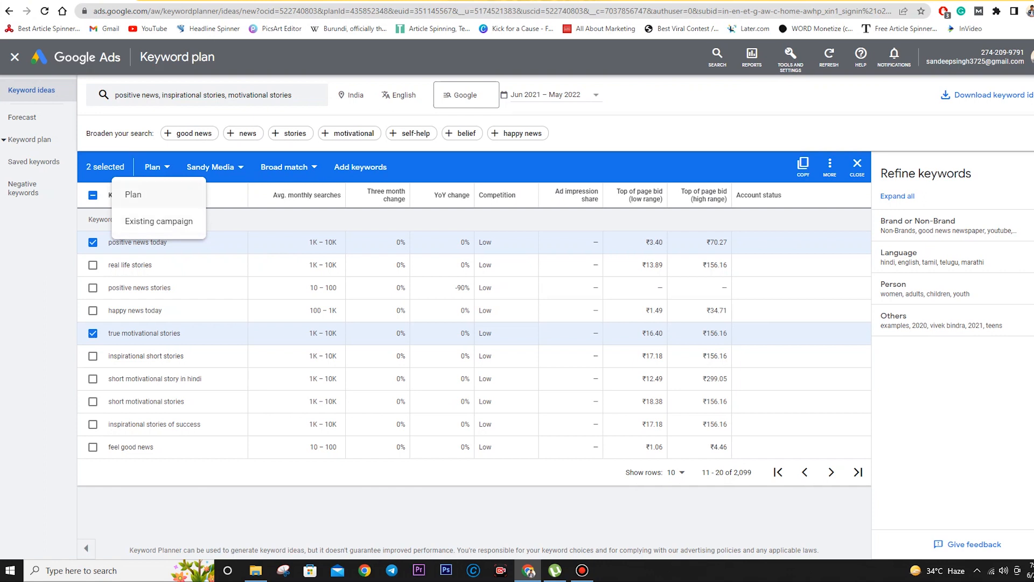
- Open Keyword ideas in a new browser tab and switch to it
left_click(95, 56)
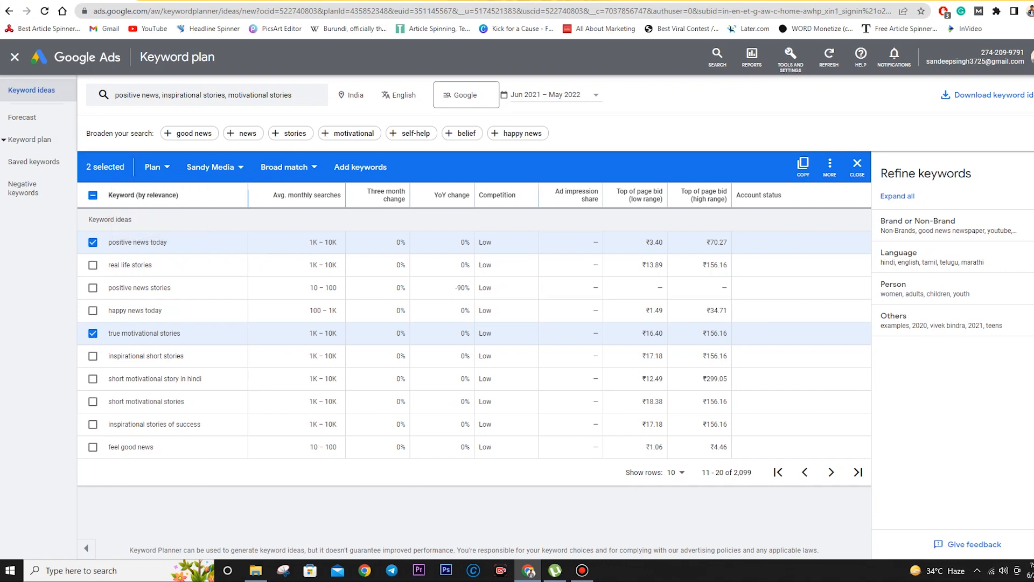
right_click(95, 57)
right_click(43, 92)
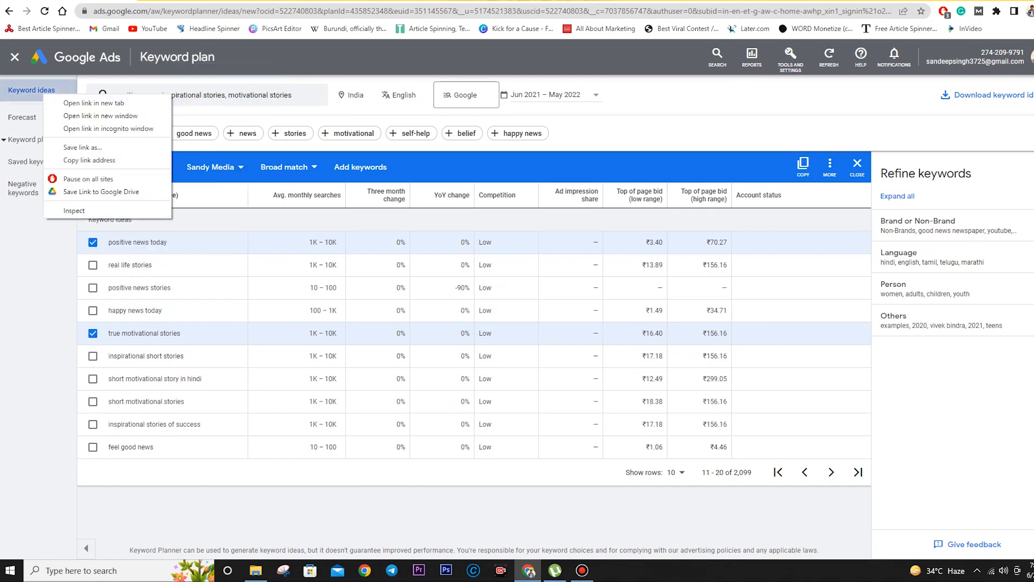
left_click(81, 102)
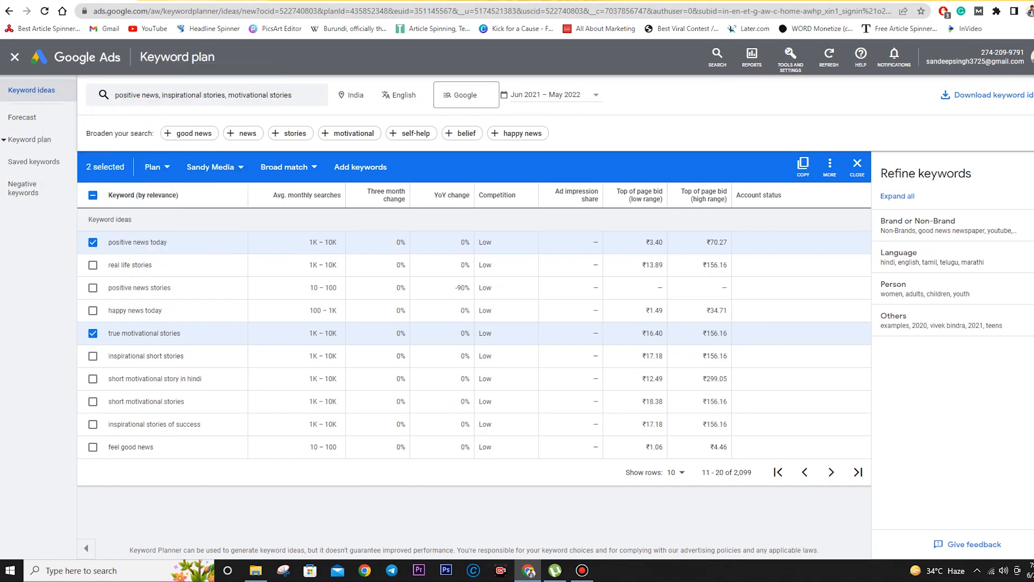
key("ctrl+Tab")
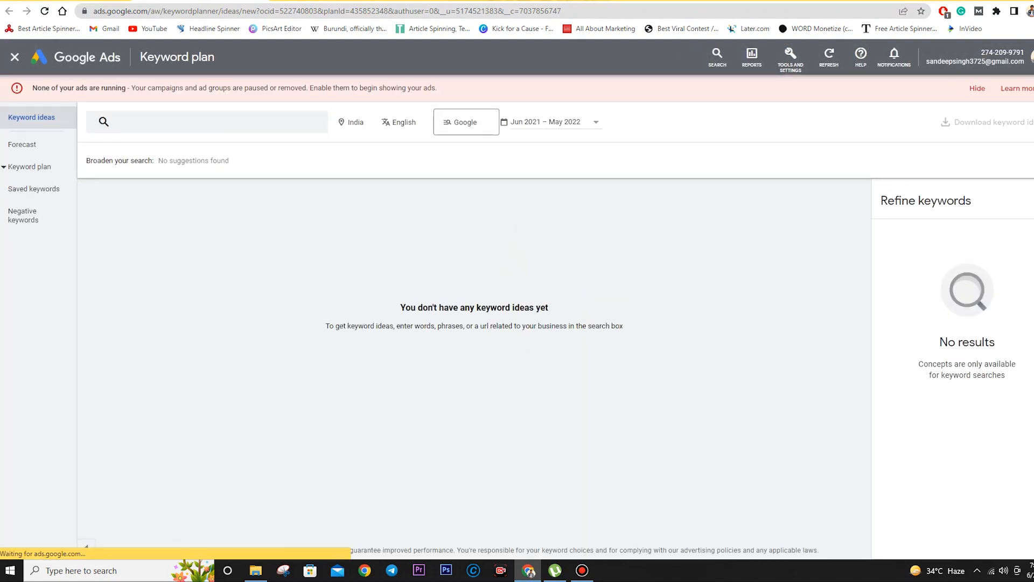
- Go to the Keyword Planner home, view the Jun 22, 2022, 7 PM plan, then return
left_click(790, 57)
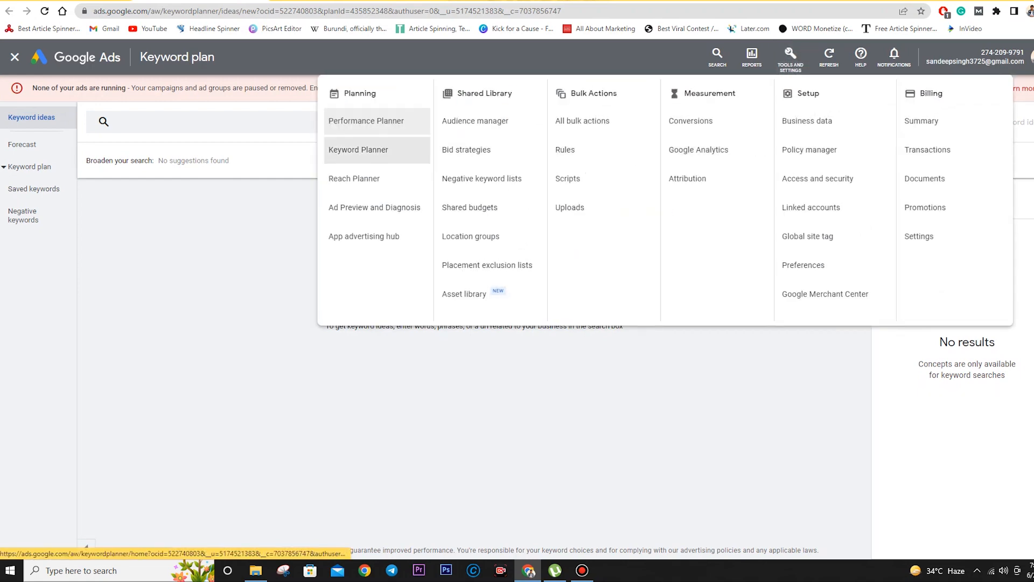
left_click(358, 149)
scroll(526, 323, "down", 5)
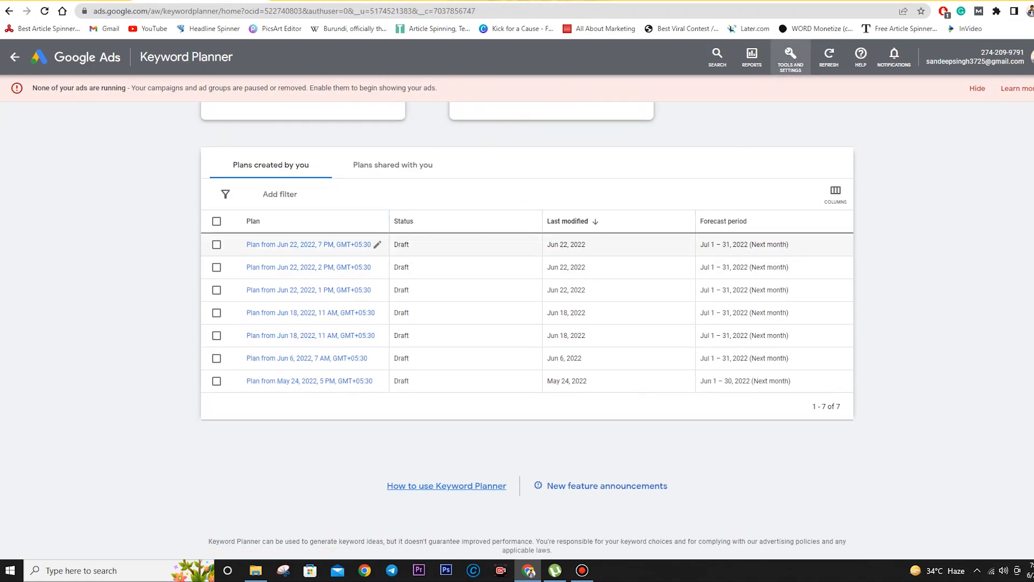
left_click(377, 244)
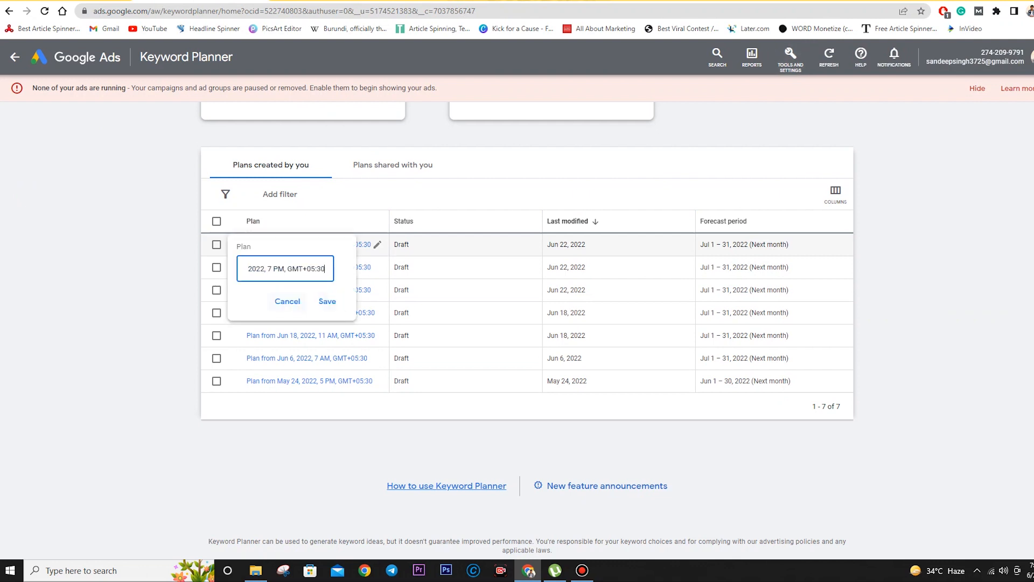
left_click(287, 301)
left_click(302, 244)
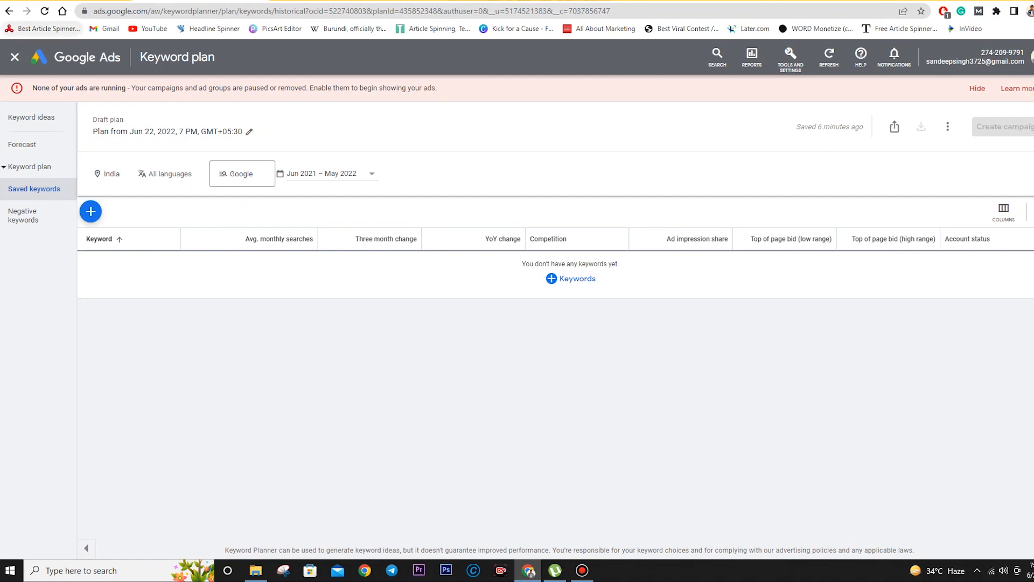
left_click(9, 11)
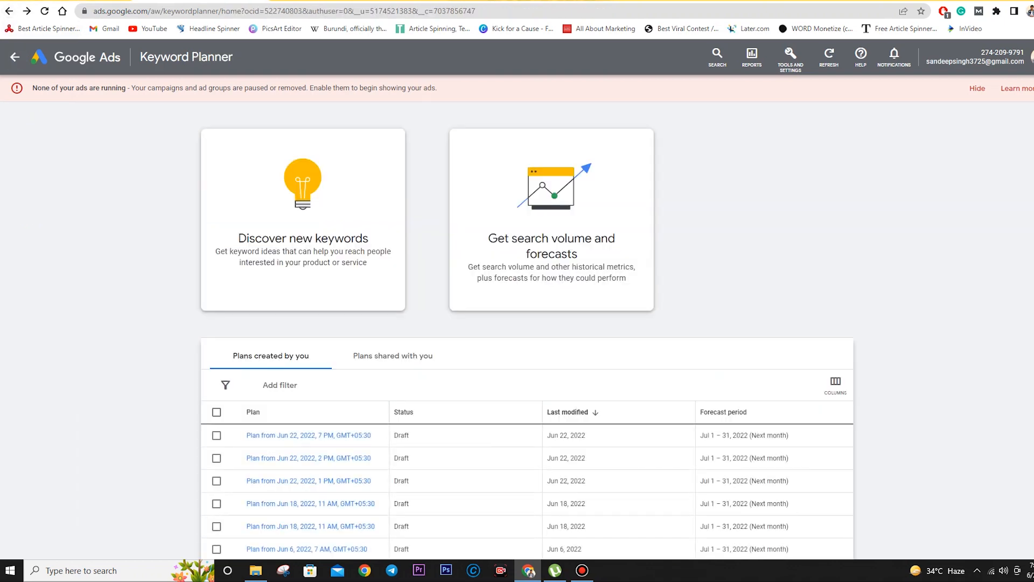
- View the Jun 22, 2022, 1 PM plan, then open the May 24, 2022, 5 PM plan
scroll(463, 335, "down", 3)
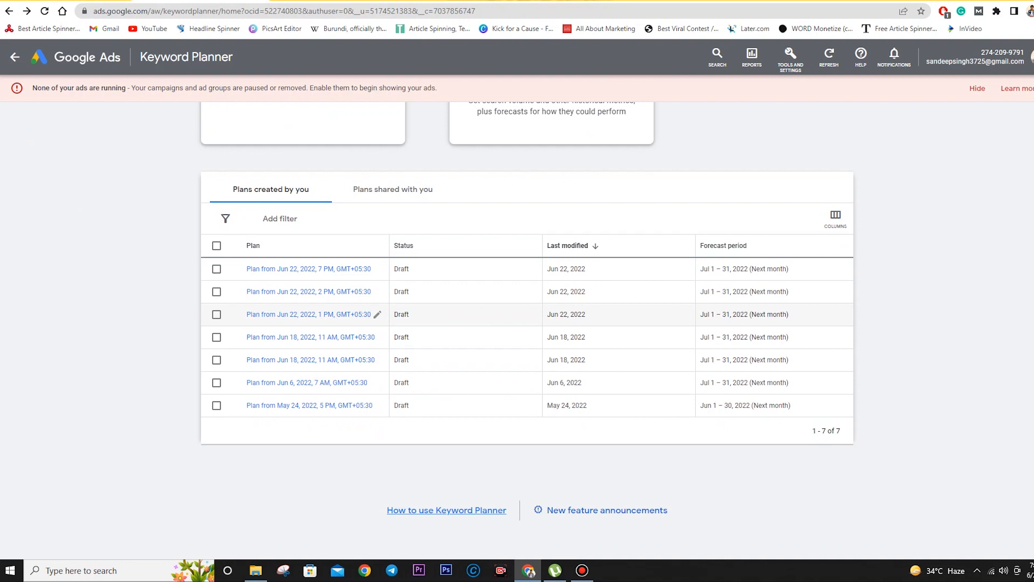
left_click(309, 314)
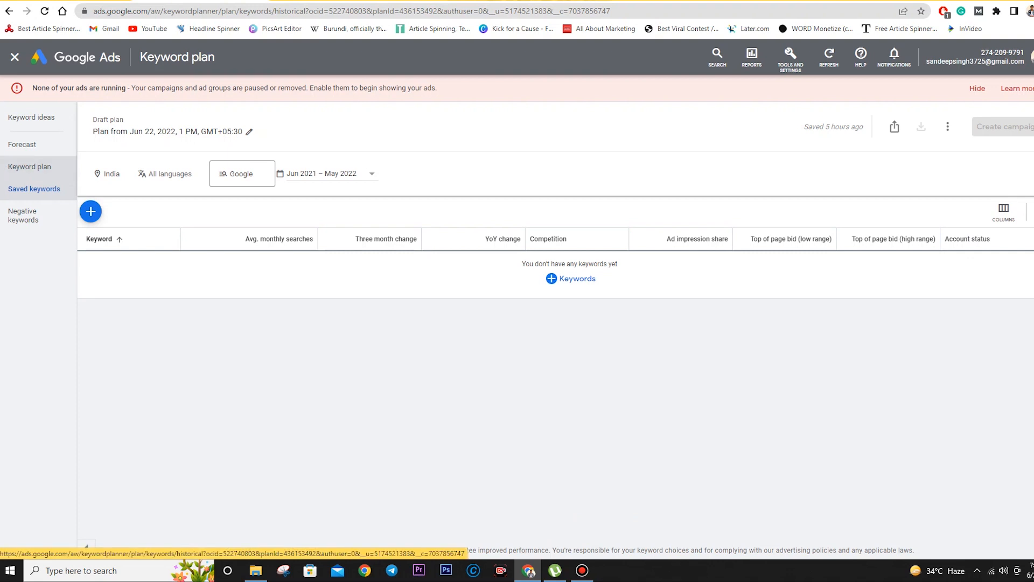
left_click(10, 10)
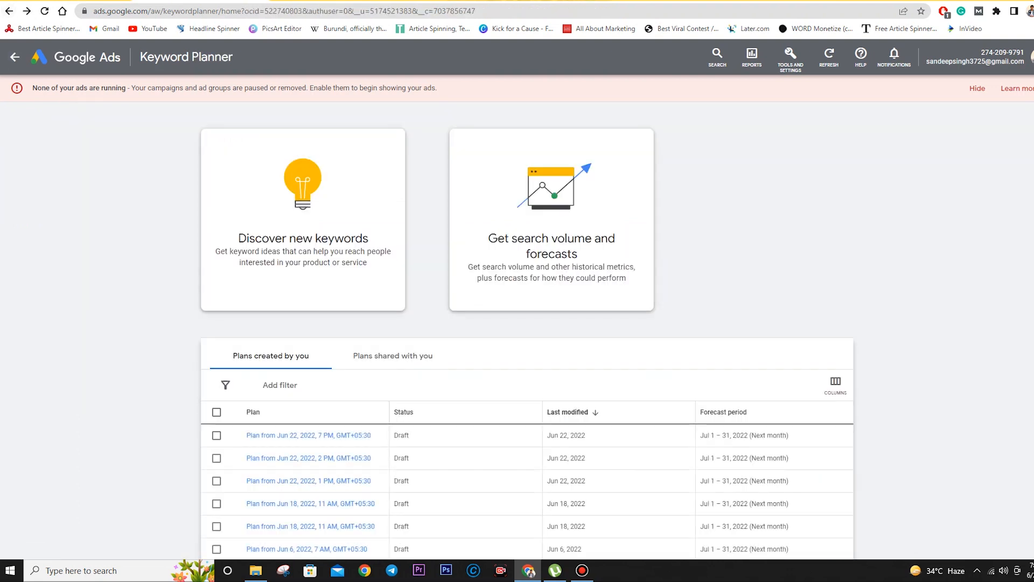
scroll(377, 350, "down", 3)
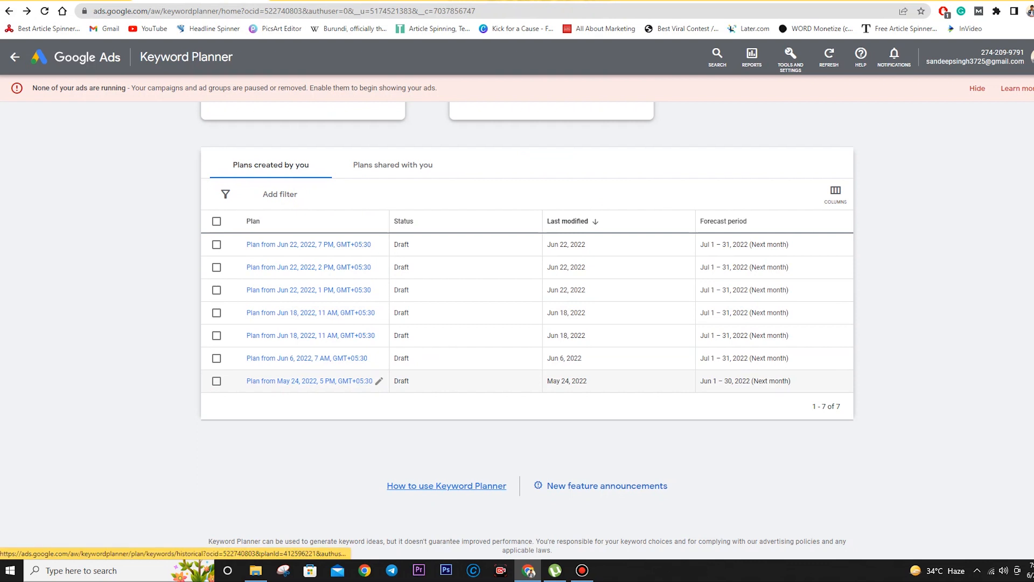
left_click(309, 381)
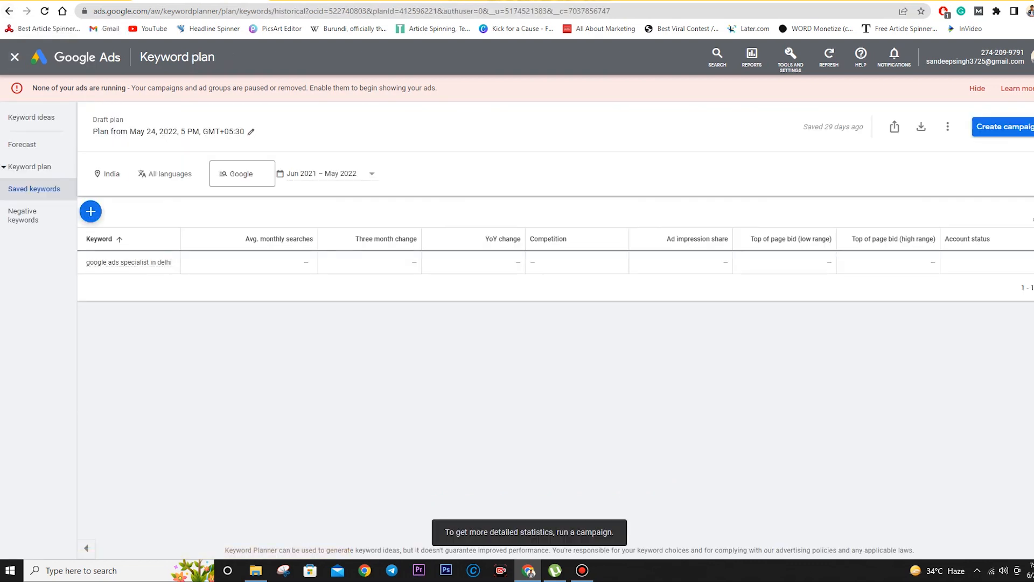
mouse_move(129, 262)
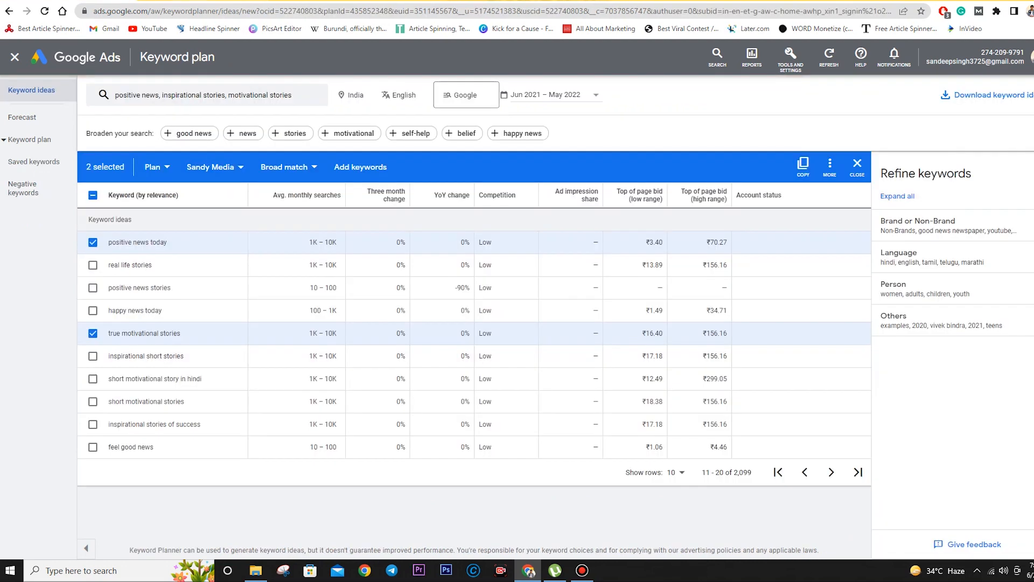
- Create a new ad group named 'The Sochle' from the ad group dropdown
left_click(216, 167)
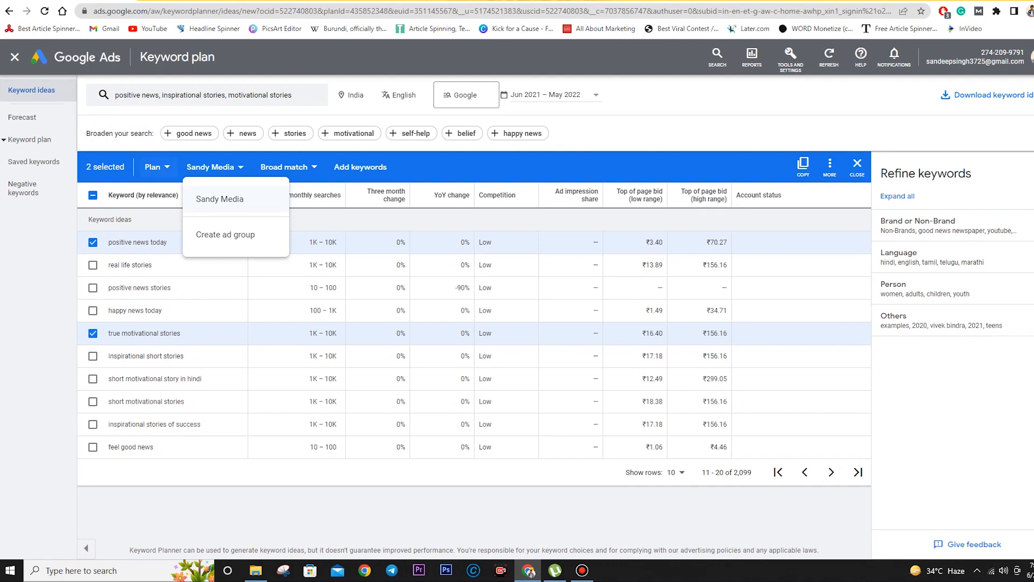
left_click(226, 234)
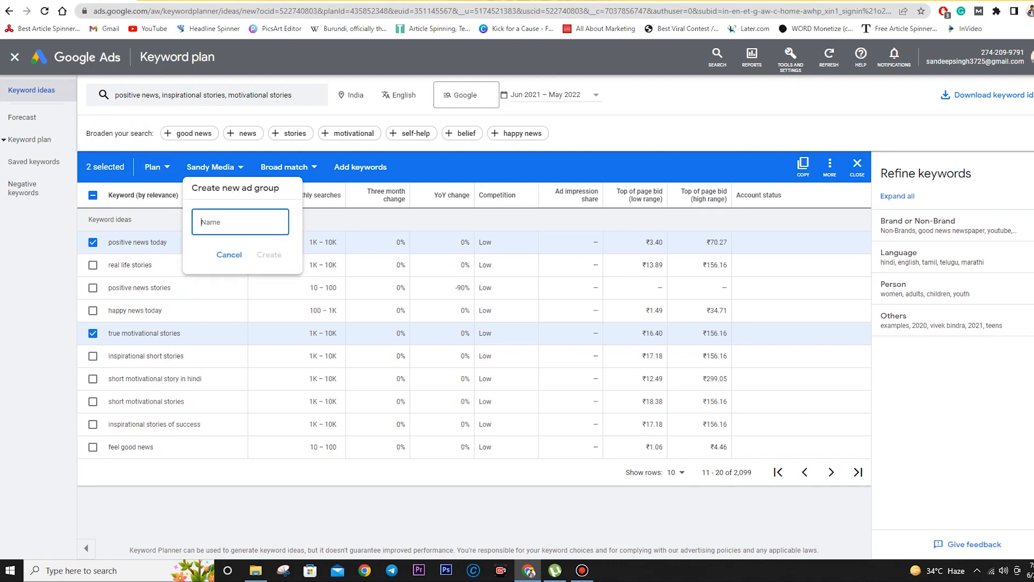
type("The Sochle")
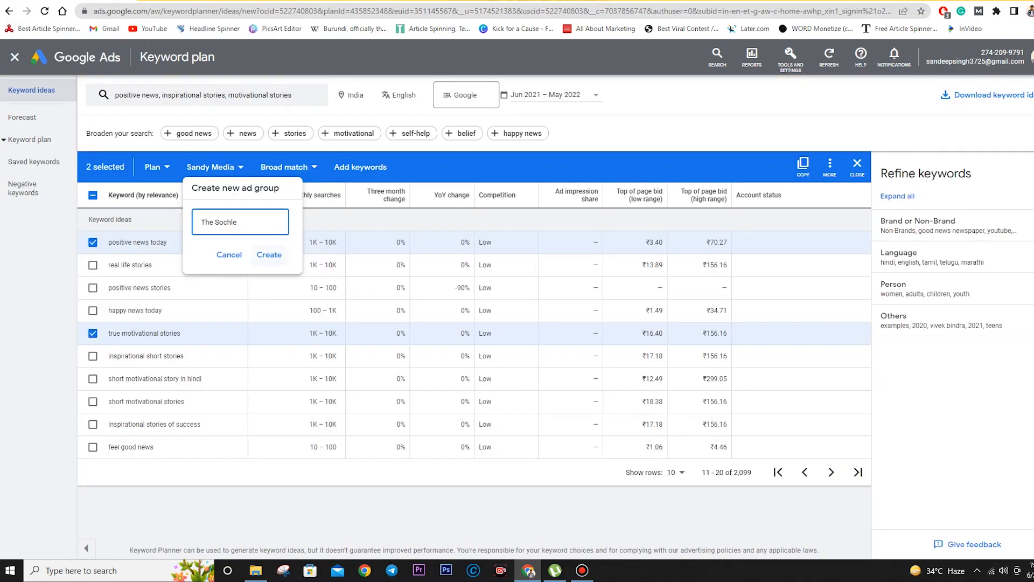
key("Tab")
key("Return")
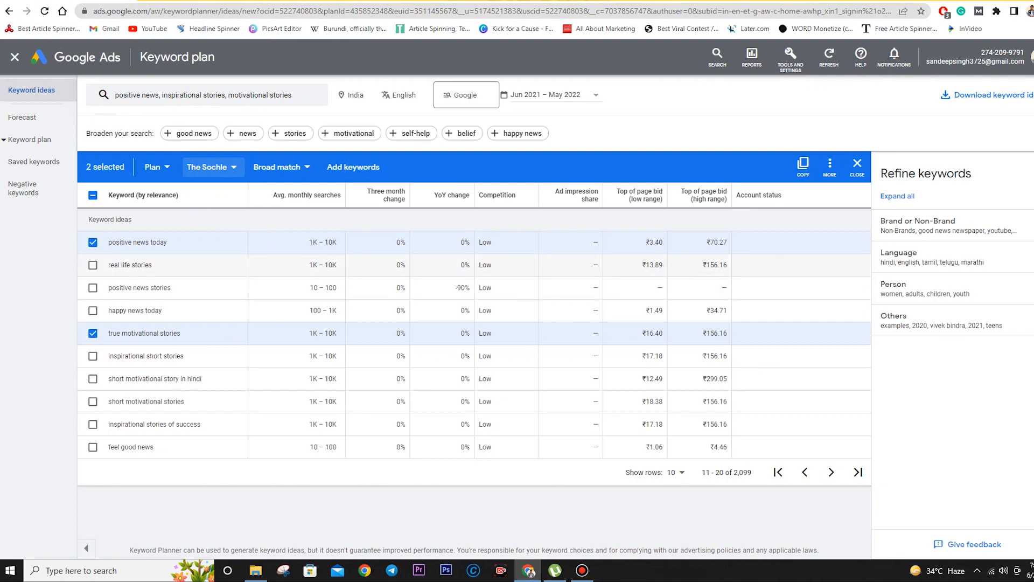
left_click(332, 1)
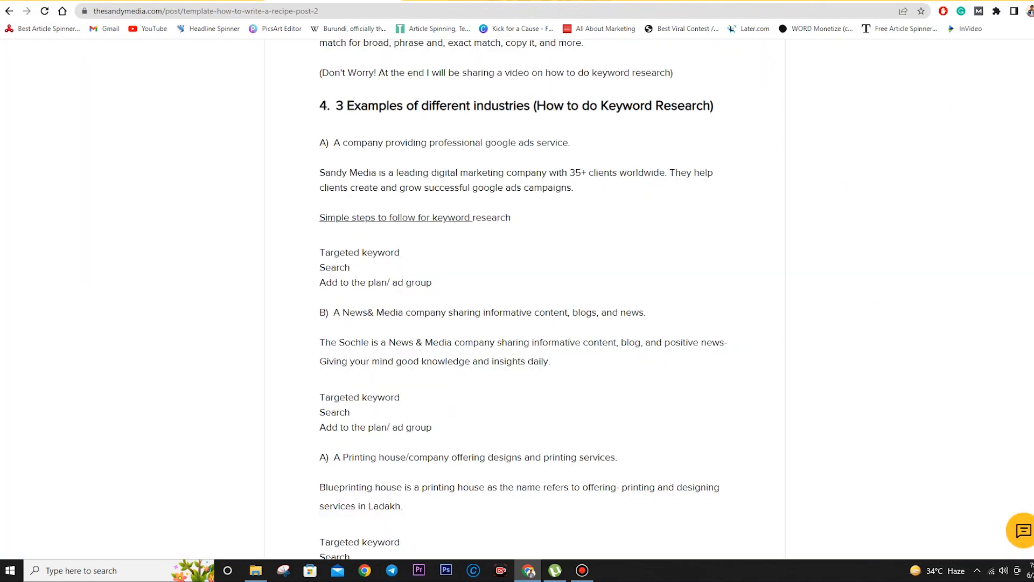
scroll(523, 296, "down", 2)
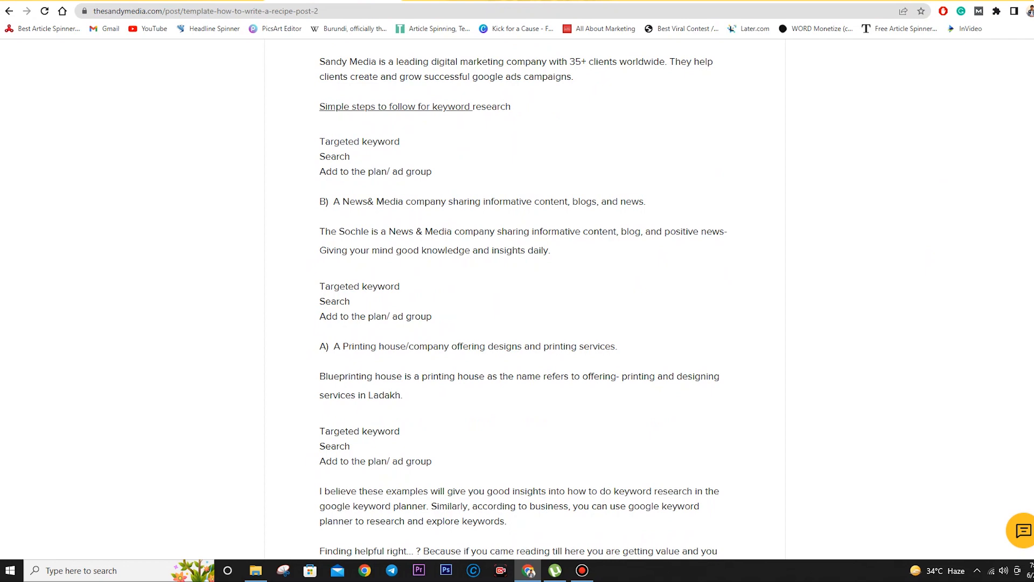
key("ctrl+shift+Tab")
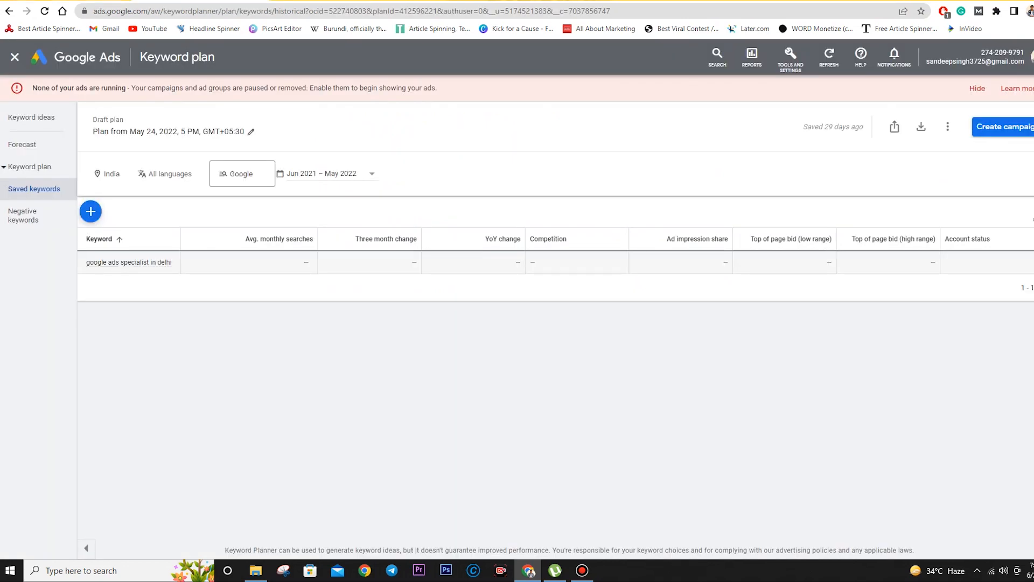
key("ctrl+shift+Tab")
- Replace the news keywords with Graphic designing, printing services and best printing company
left_click(204, 94)
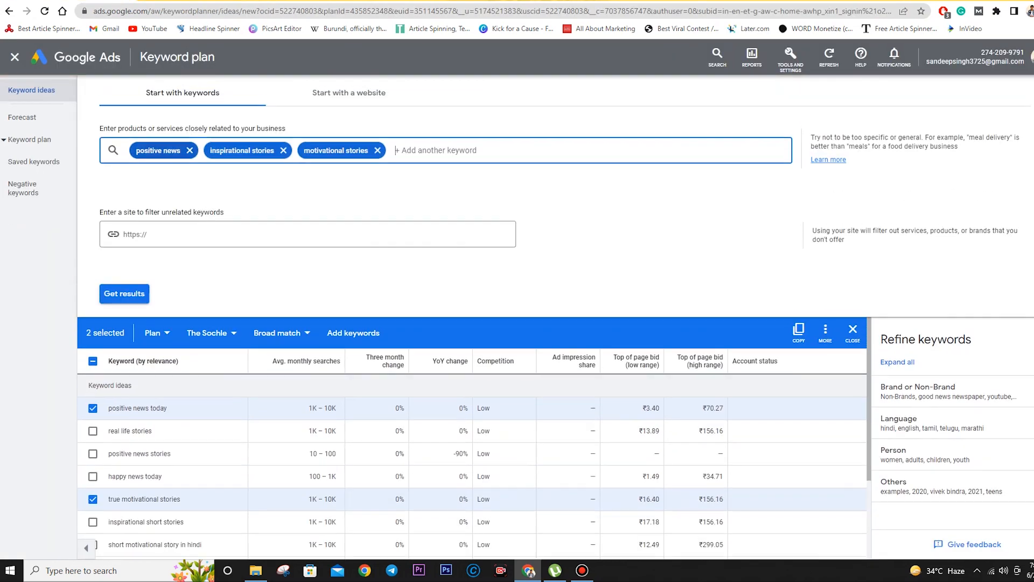
left_click(189, 150)
key("BackSpace")
key("BackSpace")
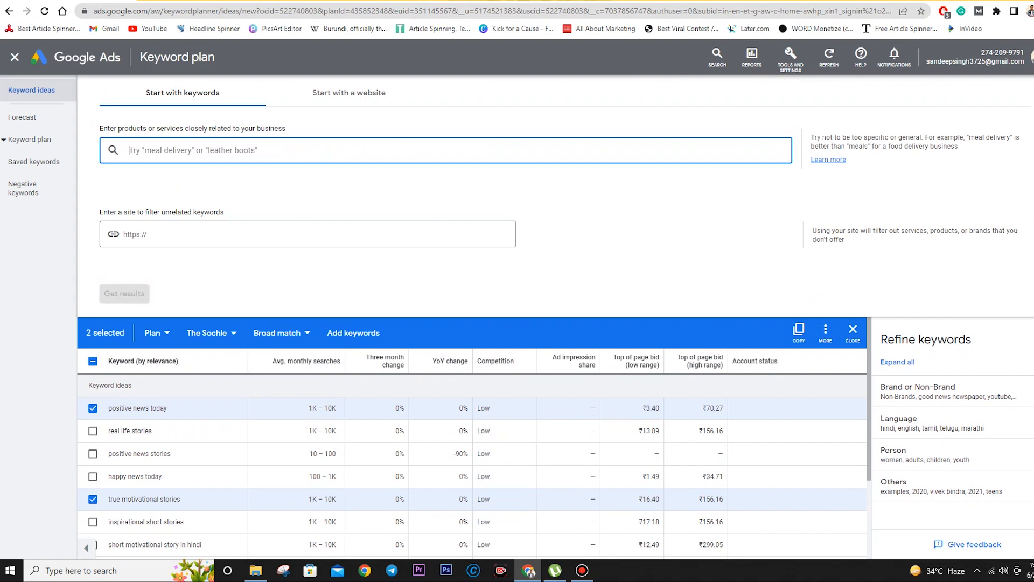
type("Gr")
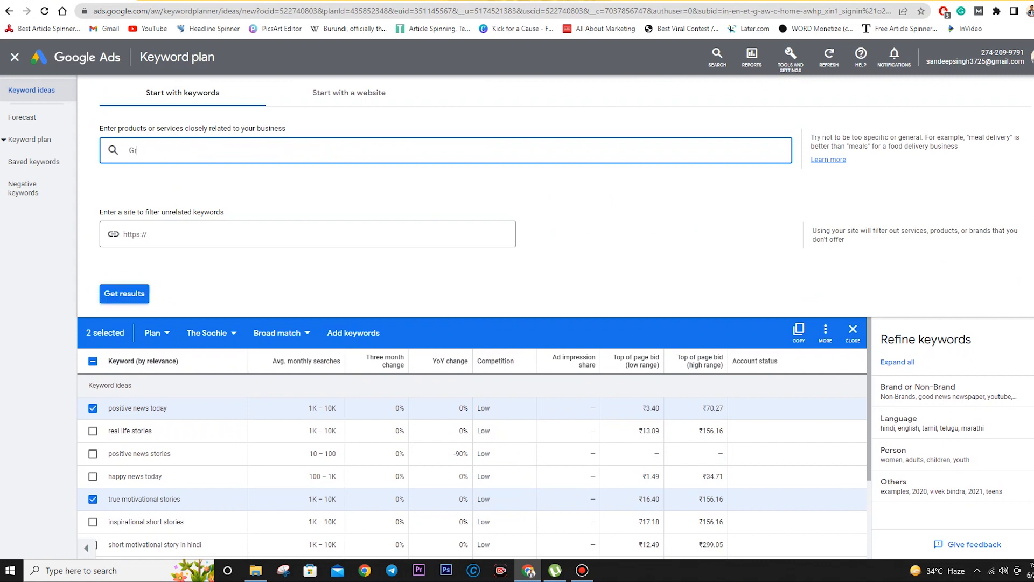
type("aphic designinging")
key("Return")
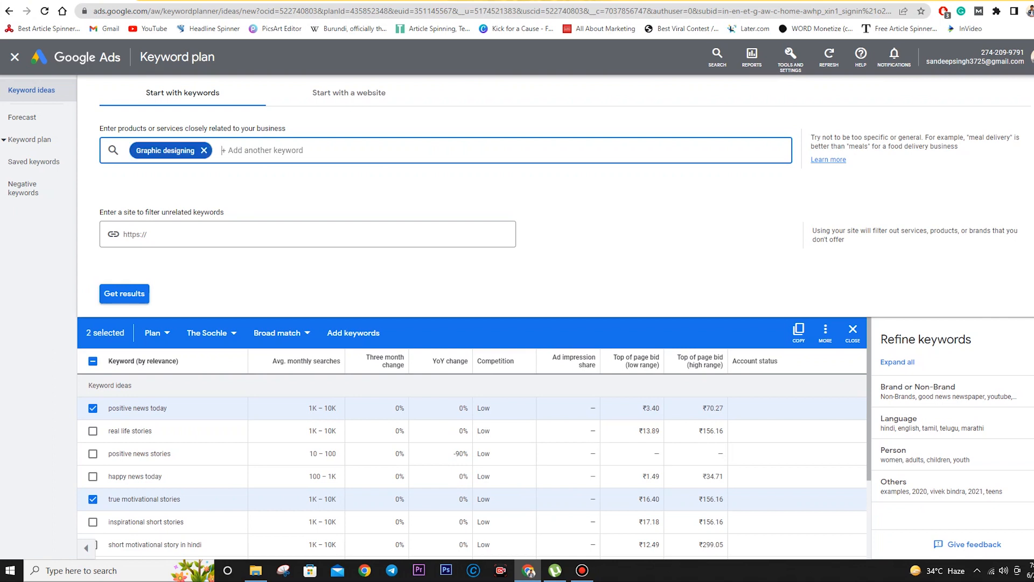
type("printing serbvices,best")
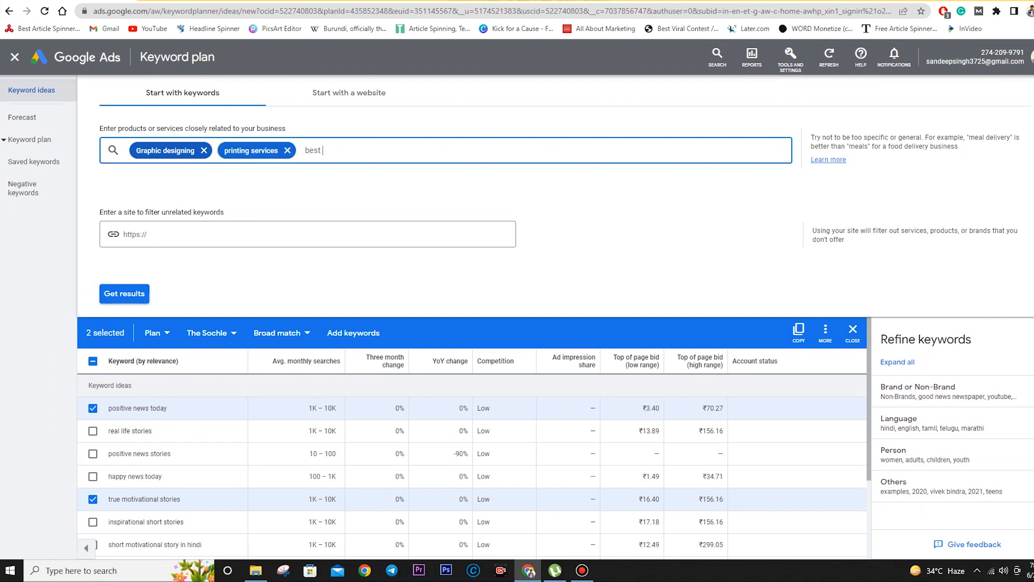
type(" printing comapn")
key("BackSpace")
key("BackSpace")
key("BackSpace")
type("pany,")
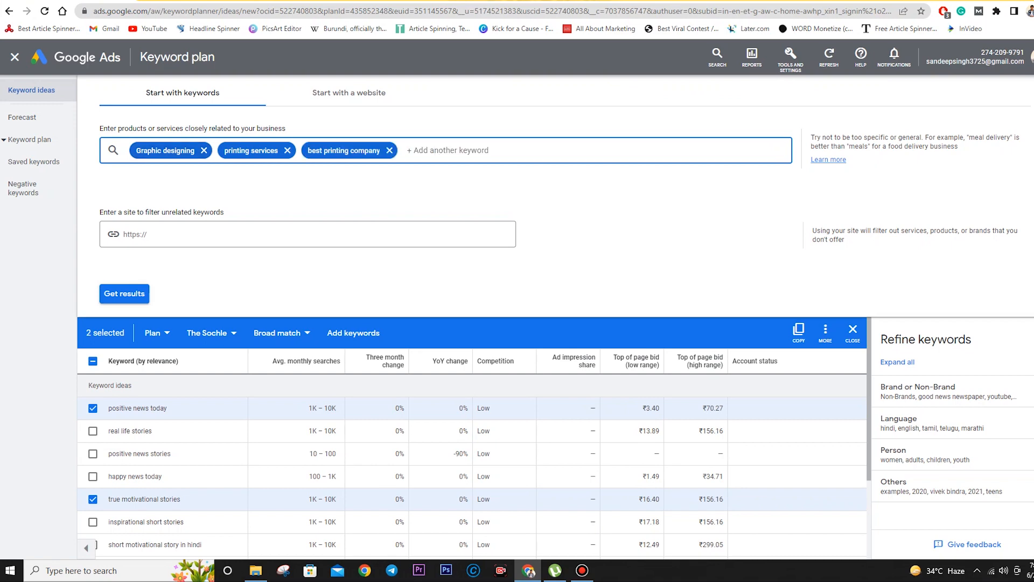
- Check the blog post for reference, then add designing services and run the keyword search
key("ctrl+Tab")
key("ctrl+Tab")
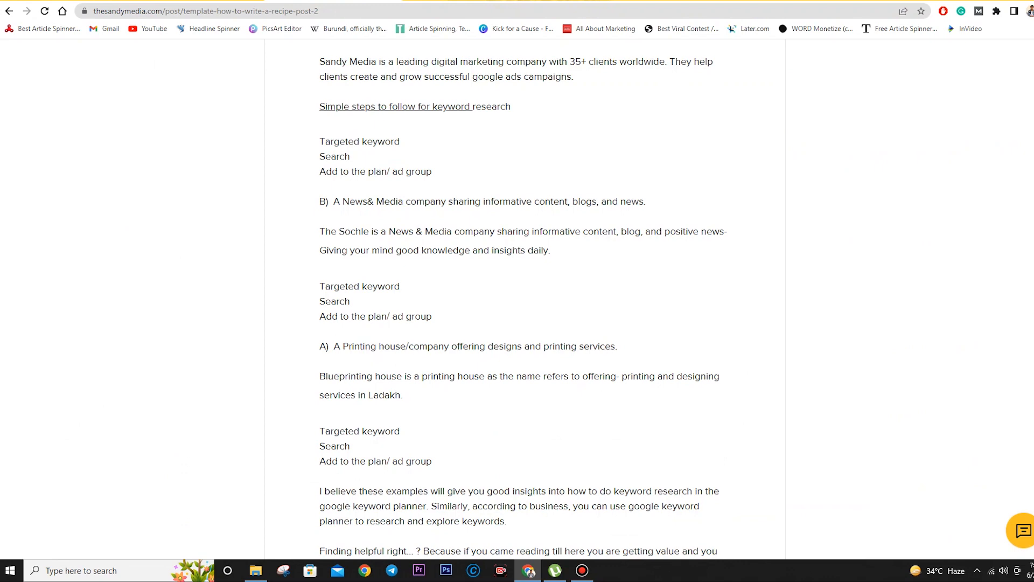
left_click_drag(609, 376, 619, 395)
key("ctrl+shift+Tab")
key("ctrl+shift+Tab")
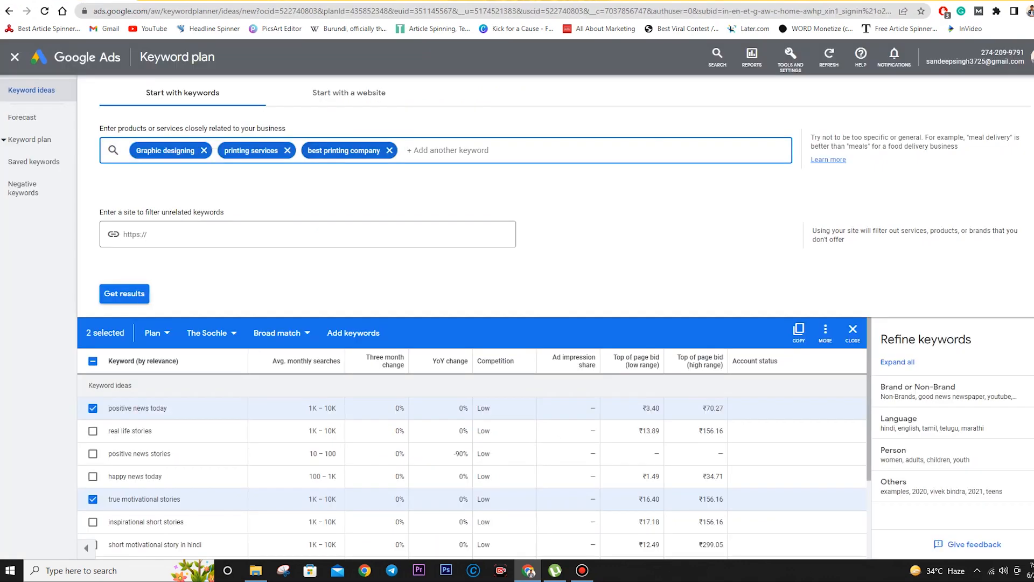
type("designing swe")
key("BackSpace")
key("BackSpace")
type("ervices")
key("Return")
key("Return")
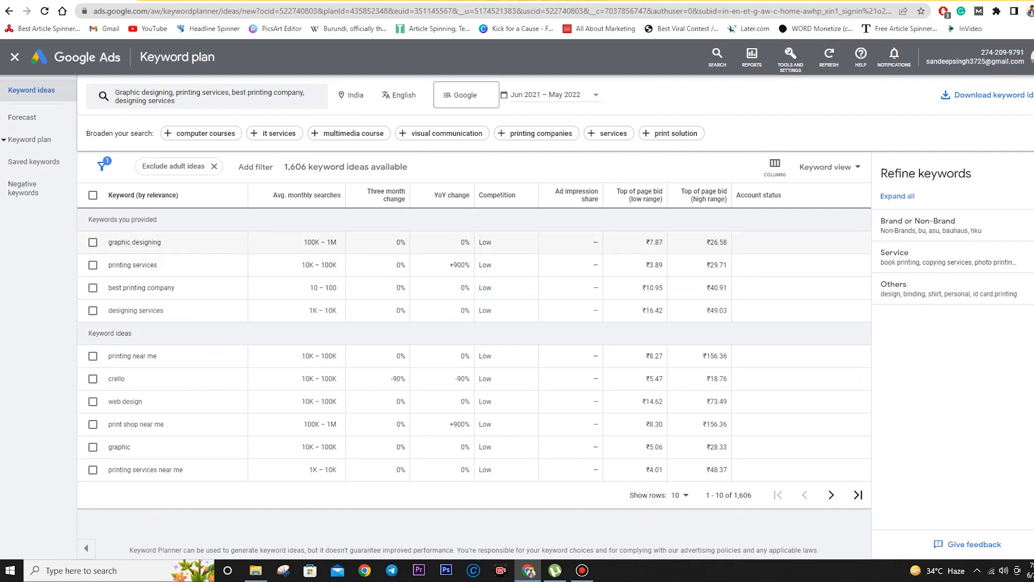
- Review the results, noting graphic designing's 100K–1M monthly search volume
mouse_move(135, 242)
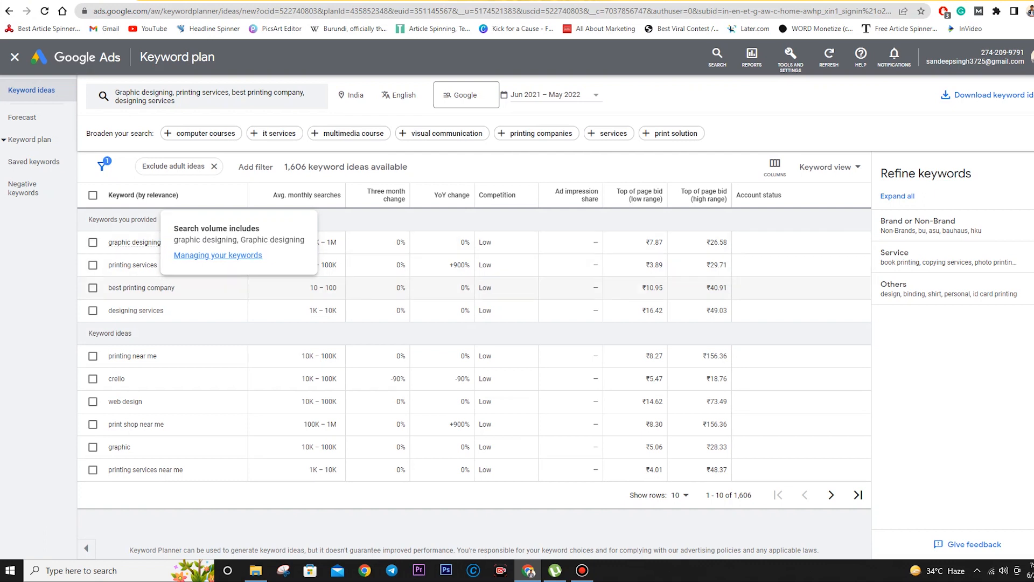
- Tick printing keywords on page one and print on demand on page two
left_click(93, 265)
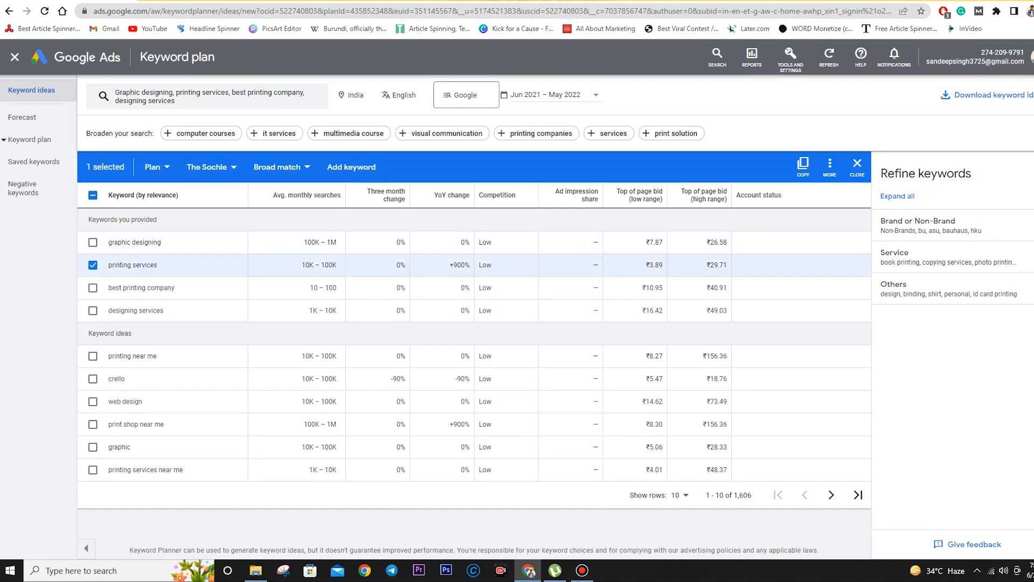
left_click(93, 288)
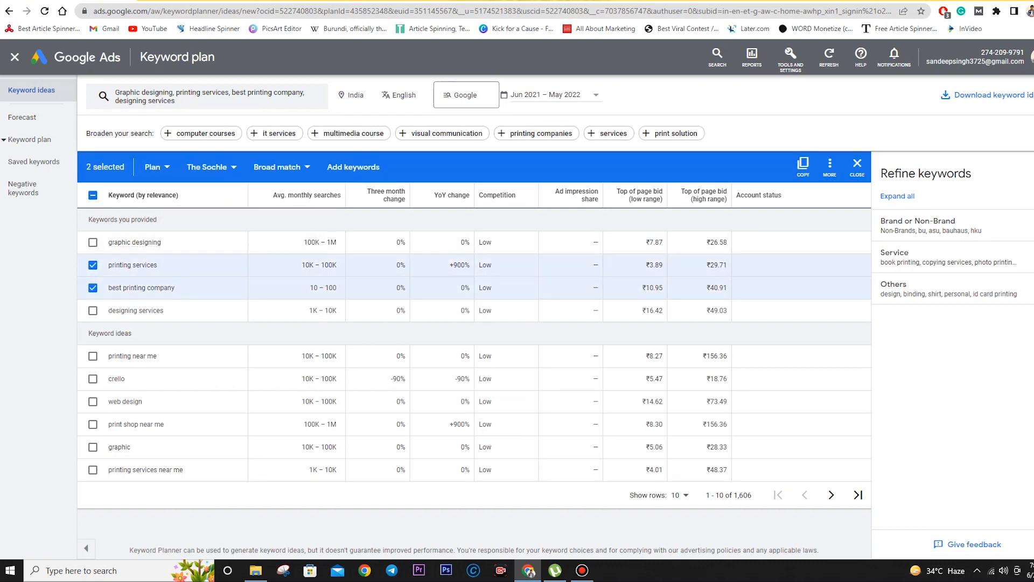
left_click(92, 356)
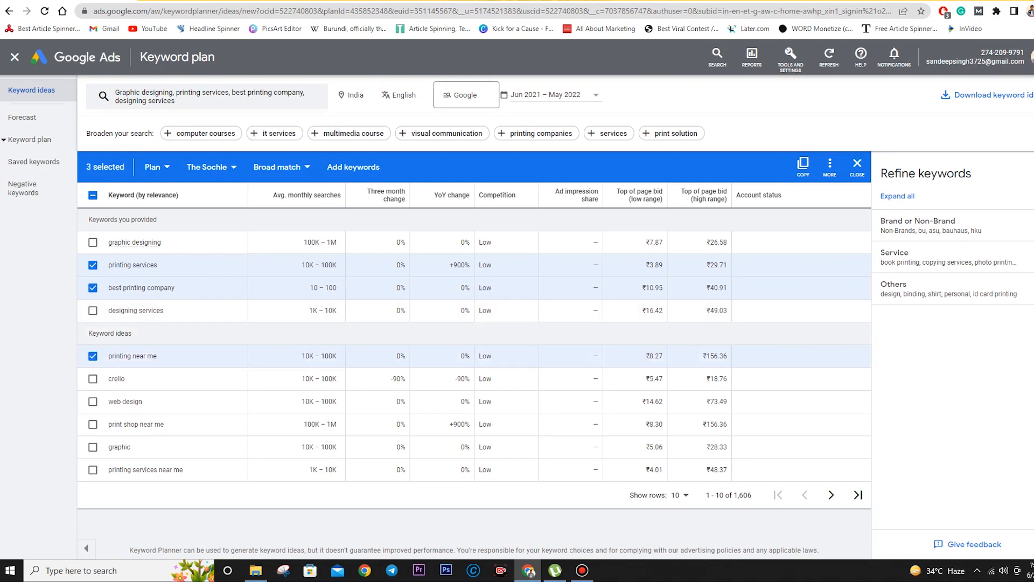
left_click(93, 470)
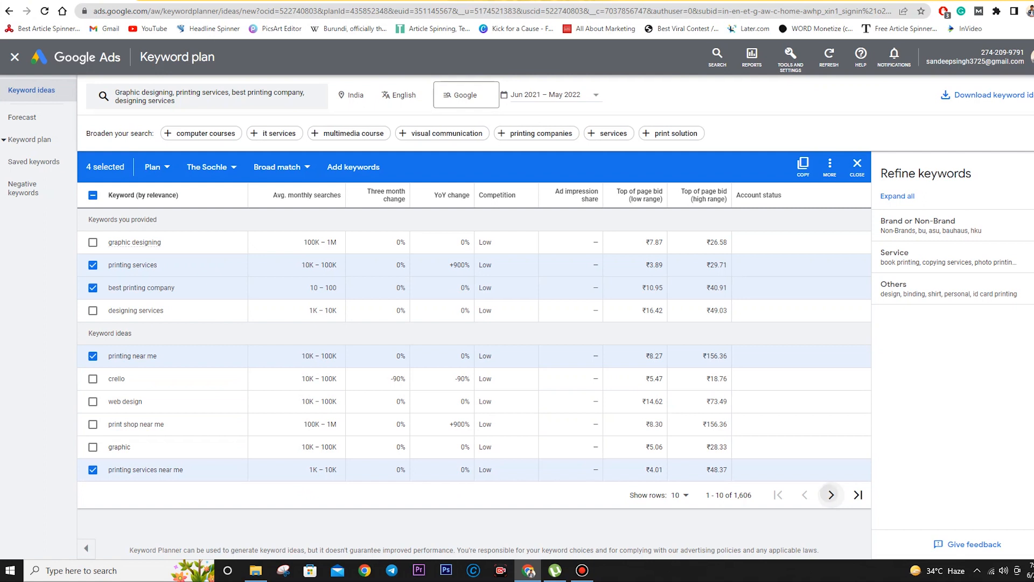
left_click(831, 494)
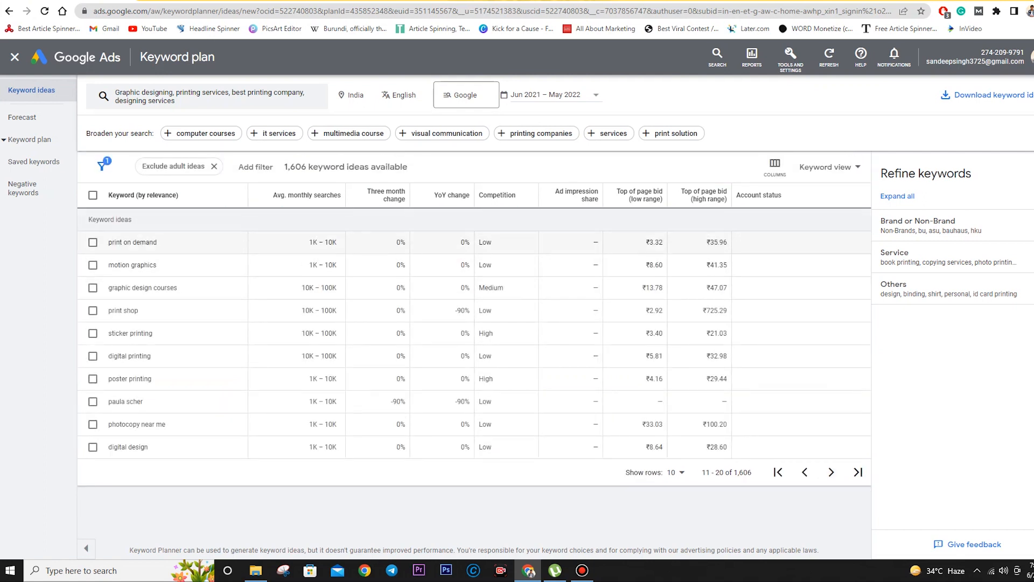
left_click(93, 242)
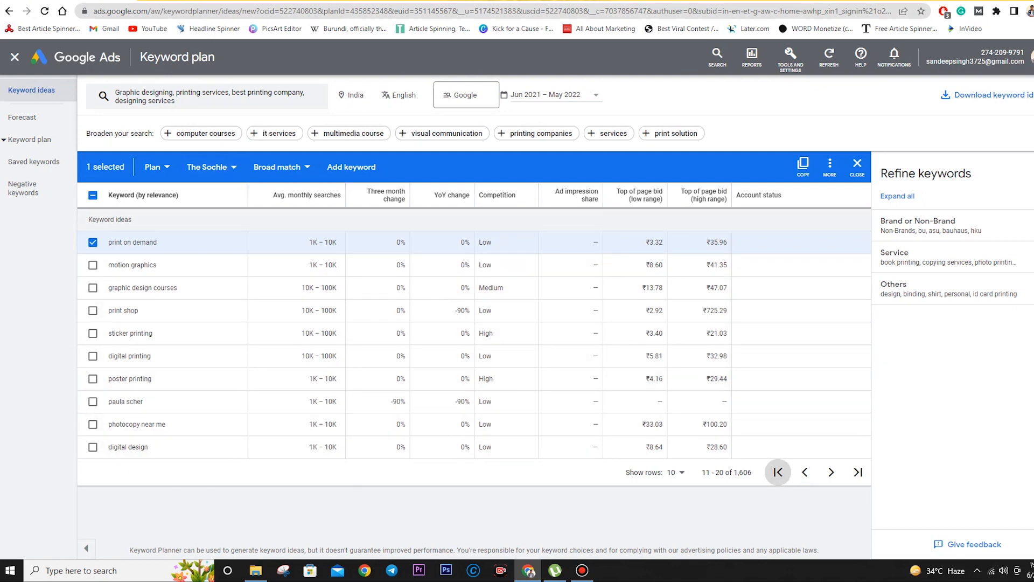
left_click(778, 471)
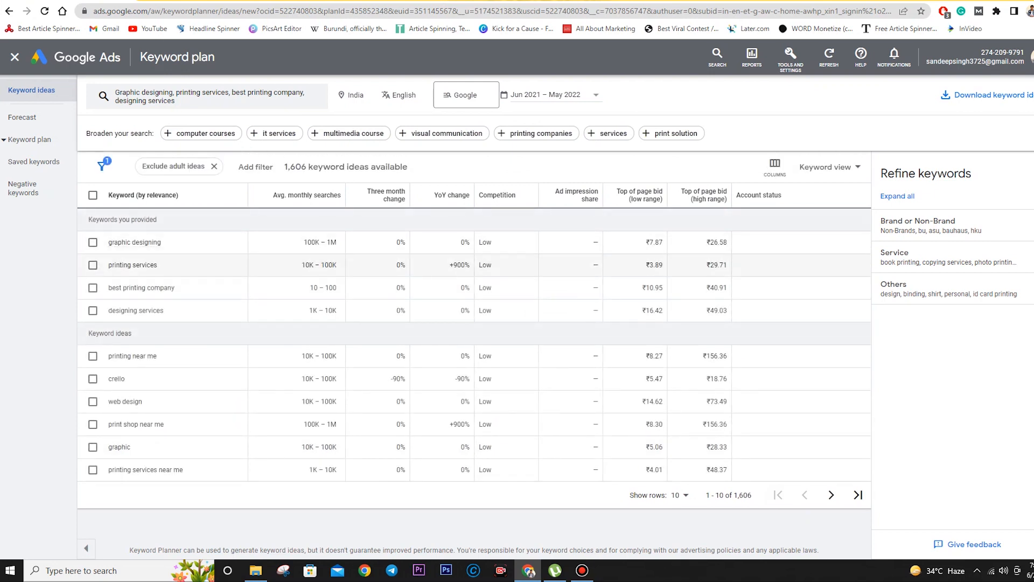
- Re-tick printing services, best printing company and printing services near me, and start a new ad group
left_click(93, 265)
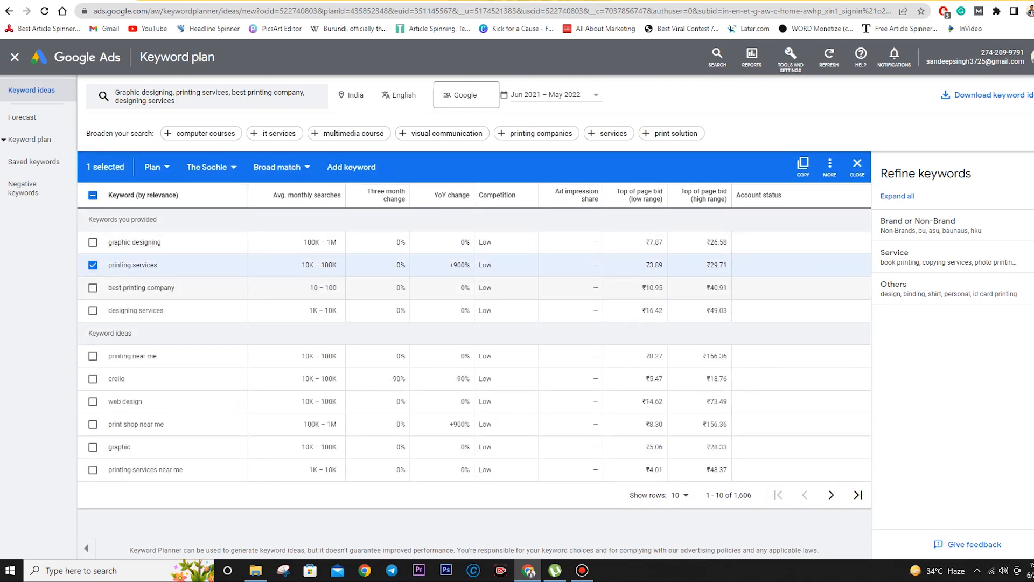
left_click(93, 287)
left_click(93, 469)
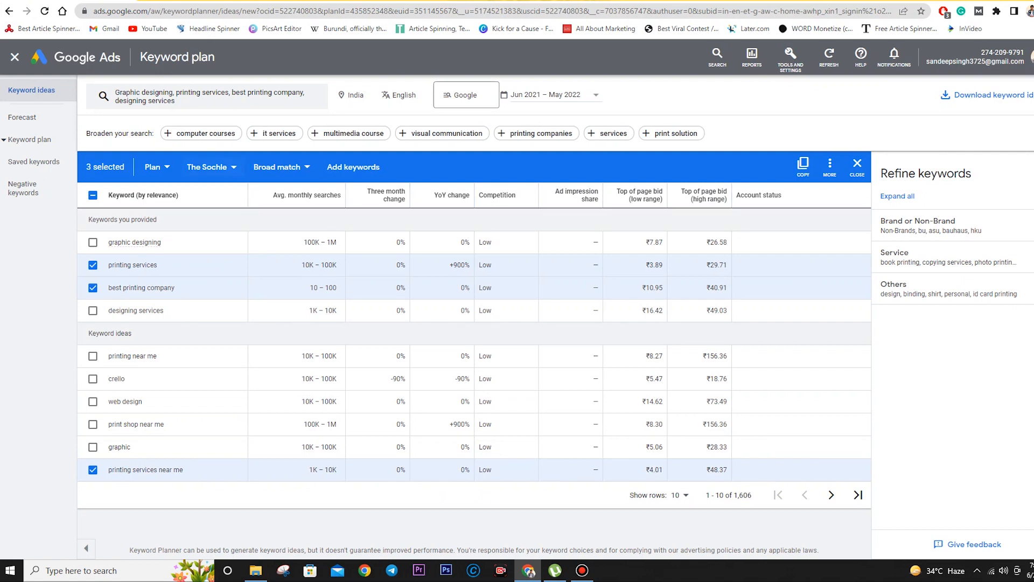
left_click(212, 167)
left_click(225, 261)
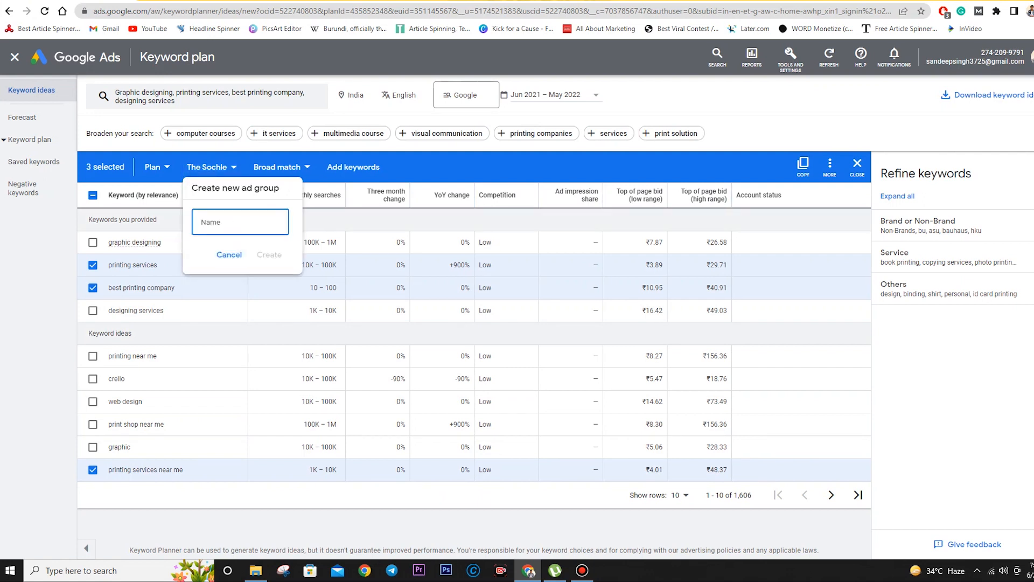
- Create the BPH_Printing services ad group, then untick printing services
type("BPH_Printing services")
left_click(269, 255)
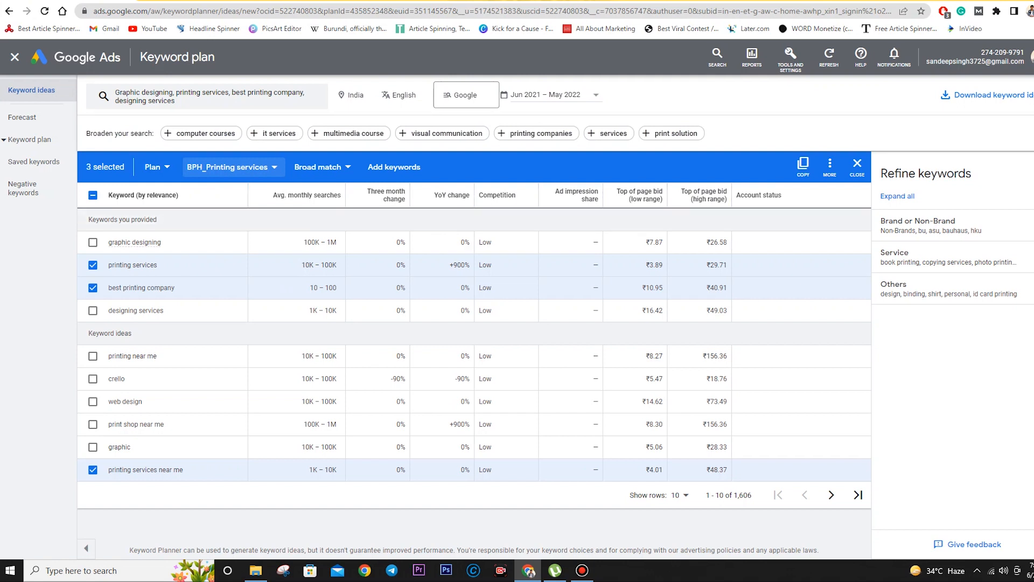
left_click(92, 265)
- Clear all selections, tick only designing services, and start another new ad group
left_click(93, 195)
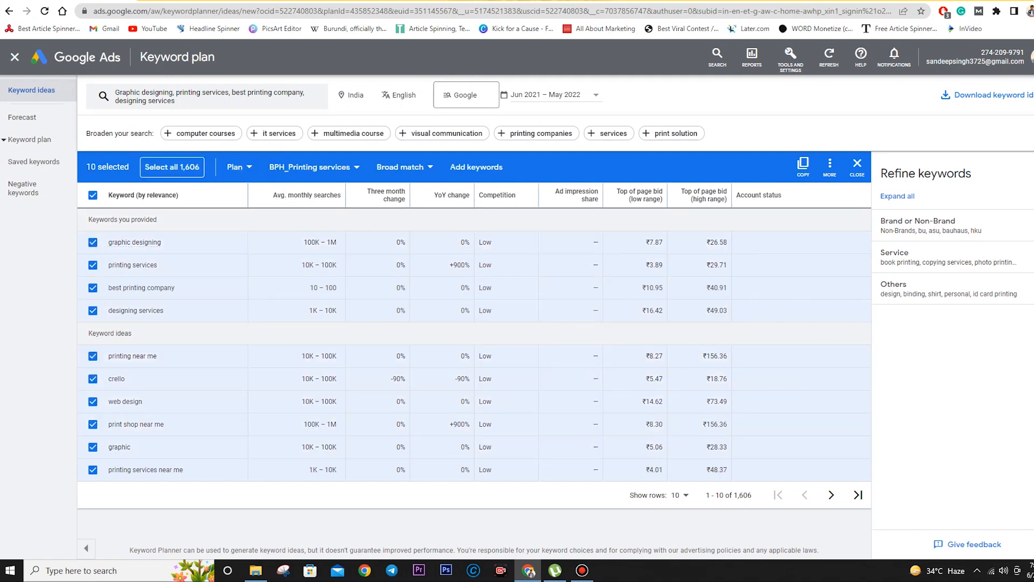
left_click(93, 195)
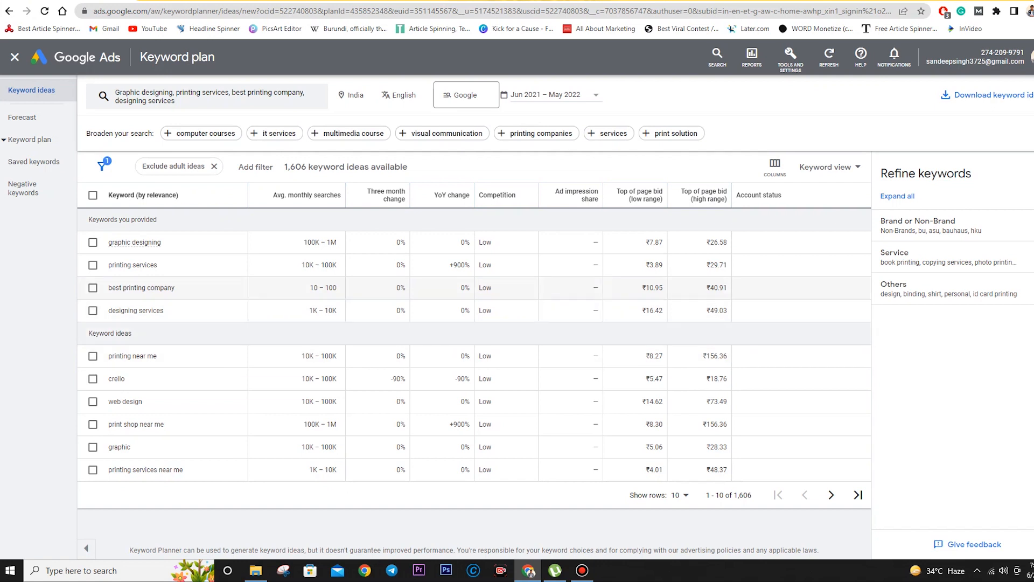
left_click(92, 310)
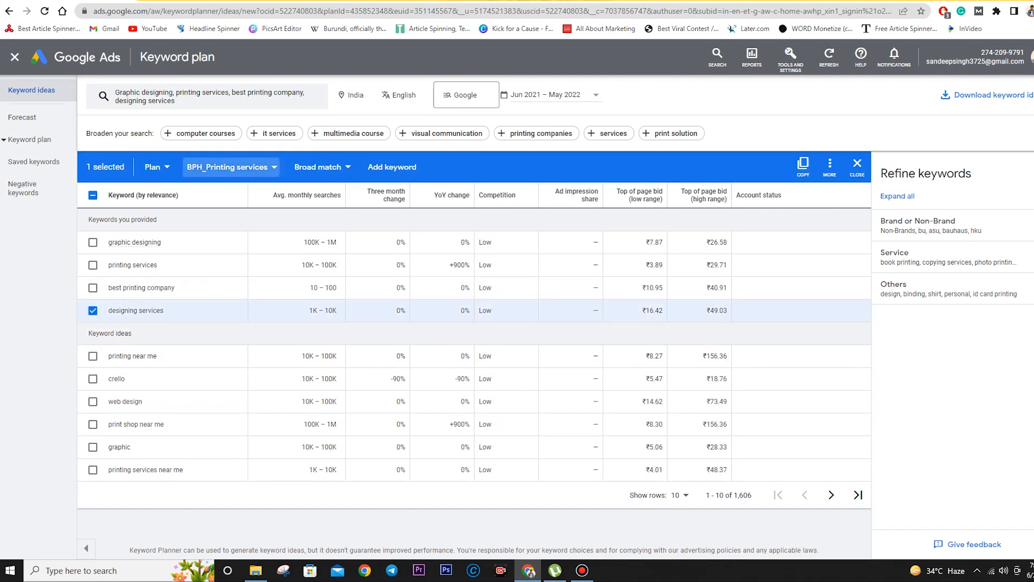
left_click(230, 167)
left_click(225, 288)
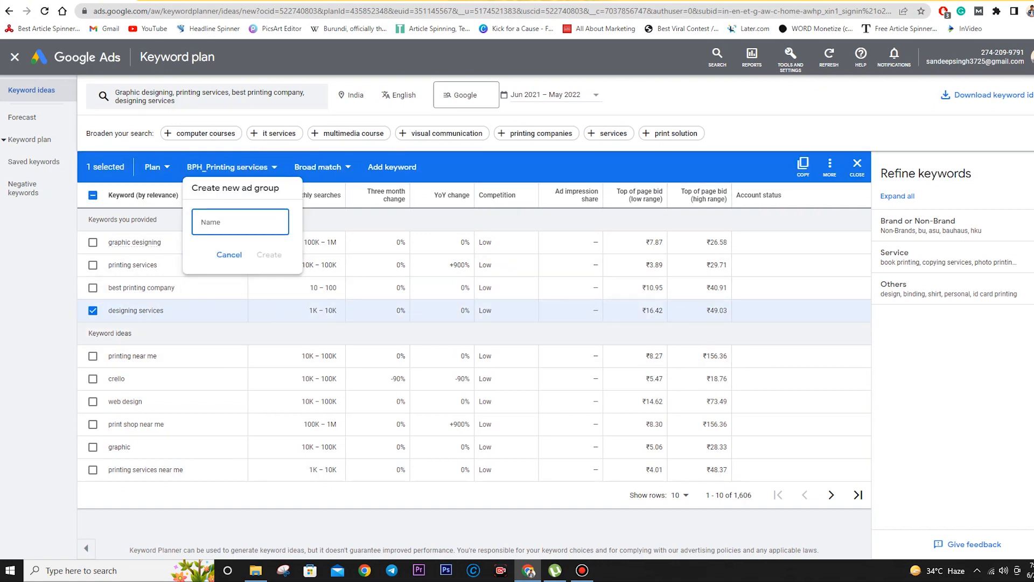
- Name the new ad group BPH_Designing Services and create it
type("a")
key("BackSpace")
type("BPH_Designing serb")
key("BackSpace")
type("Services")
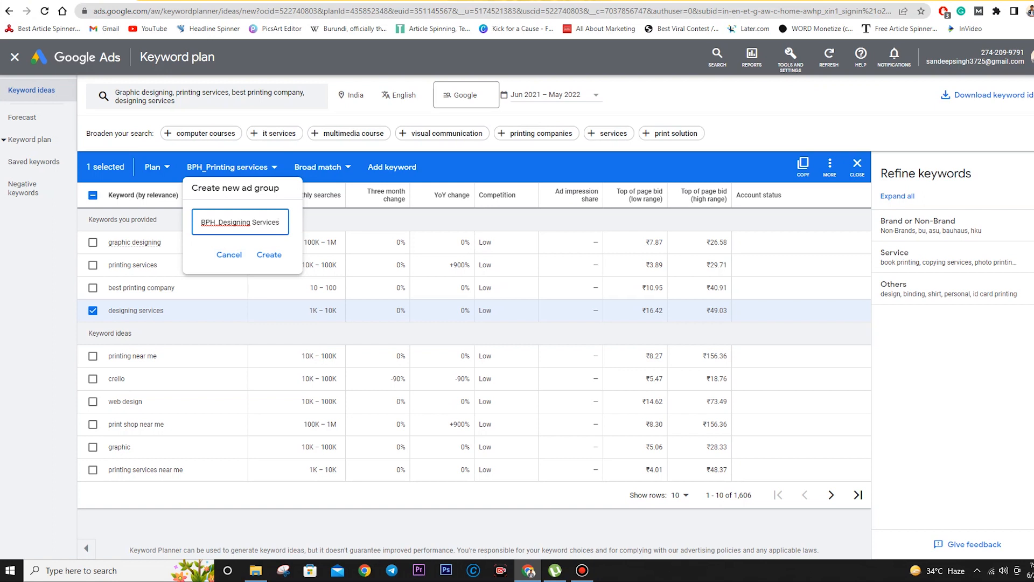
right_click(218, 222)
left_click(218, 221)
left_click(269, 254)
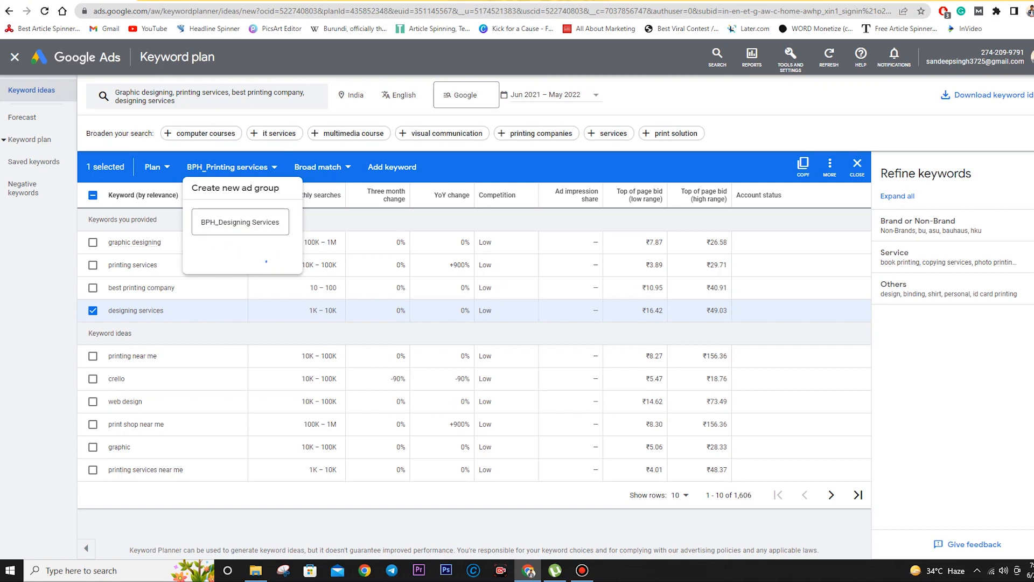